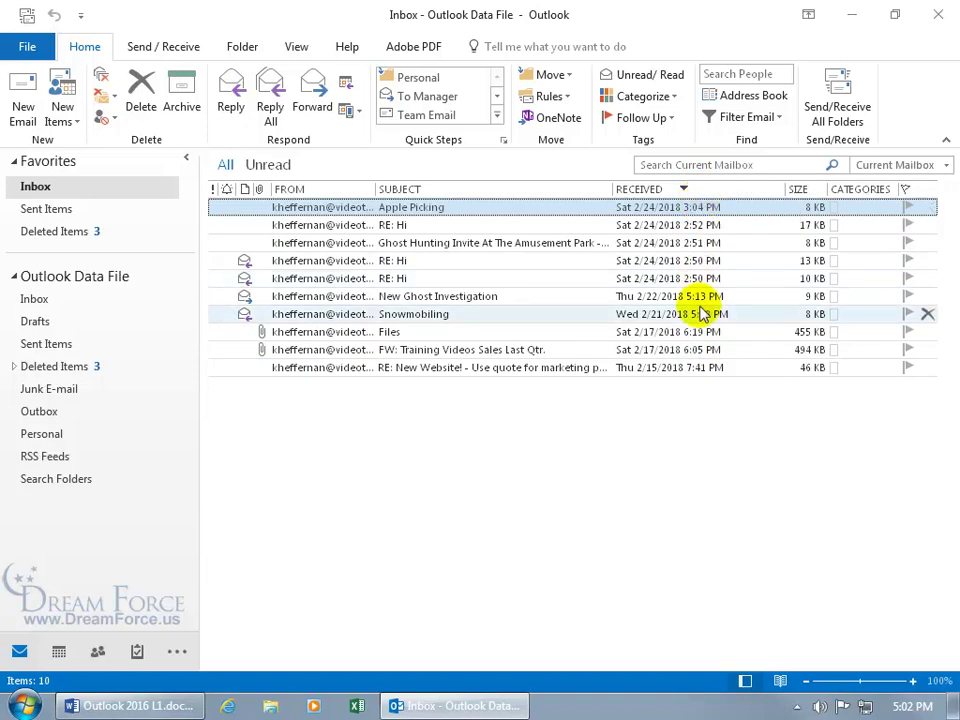
Step: Try sorting by Received, Size and Subject, and widen Size slightly; finish on Received, newest first
left_click(706, 190)
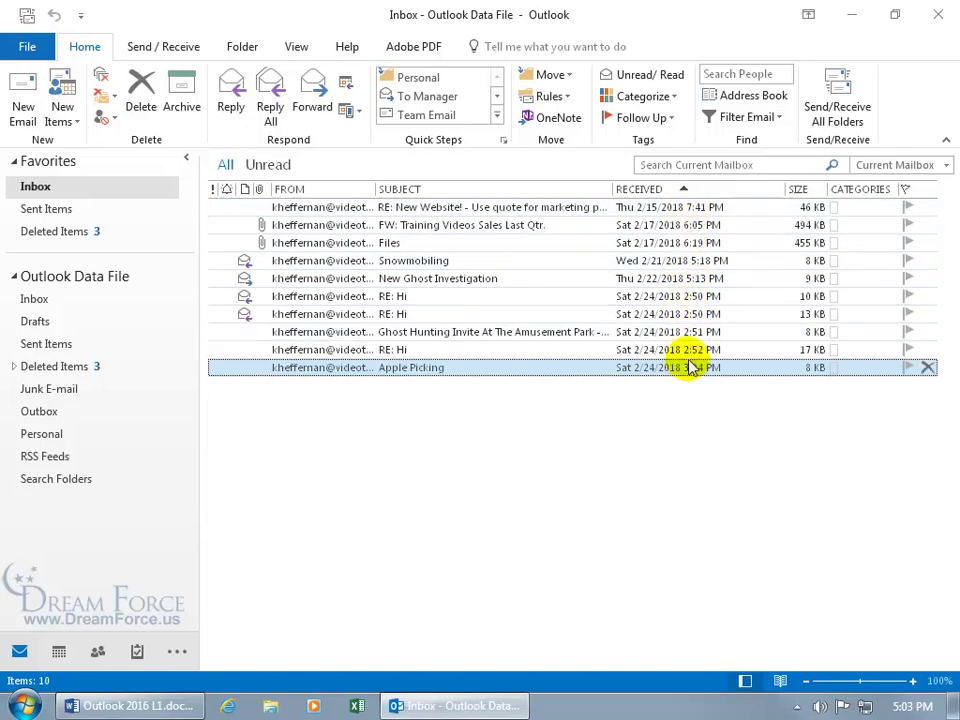
left_click(802, 190)
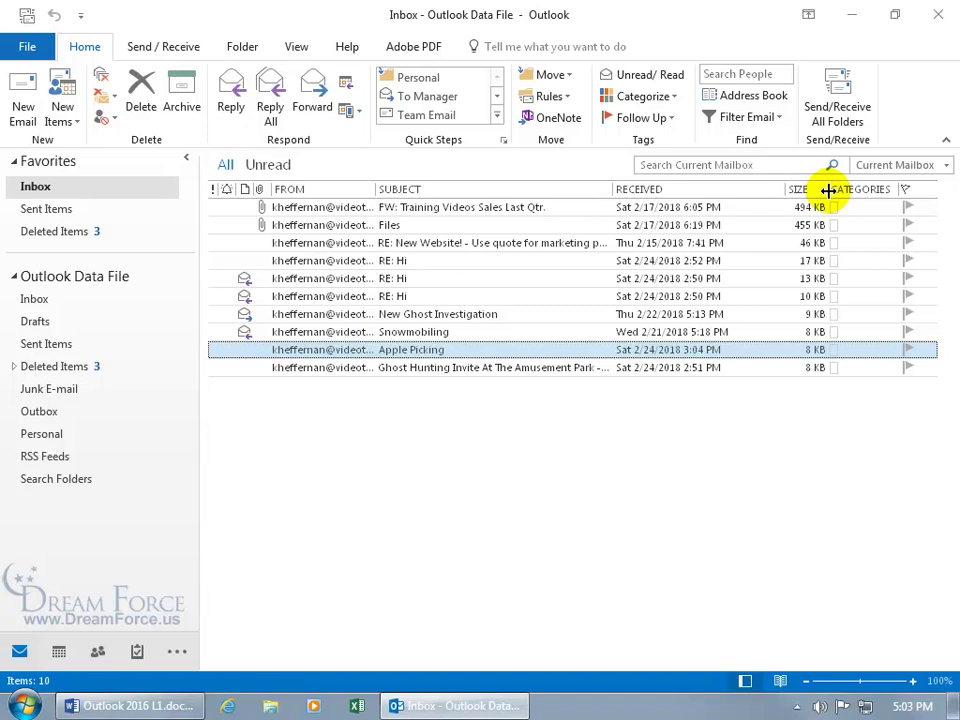
left_click_drag(828, 190, 839, 190)
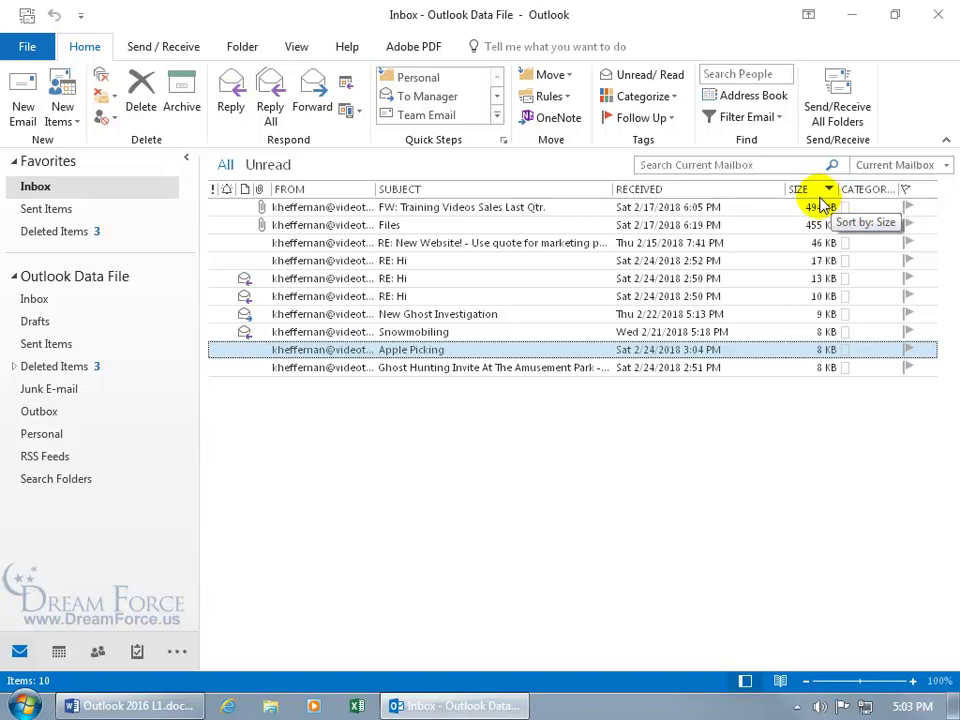
left_click(580, 190)
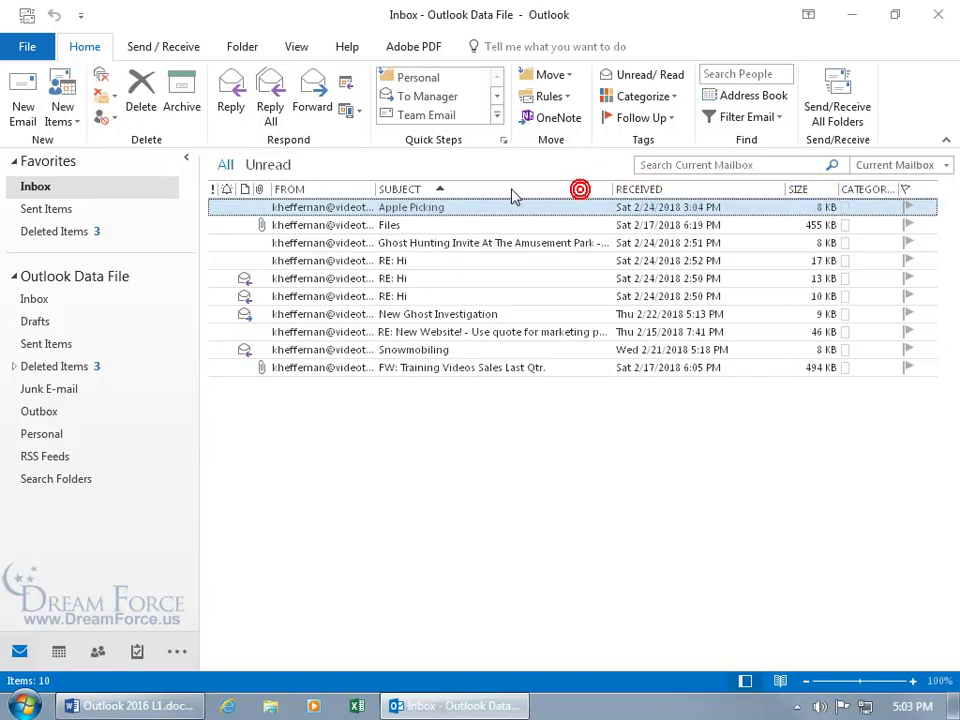
left_click(664, 189)
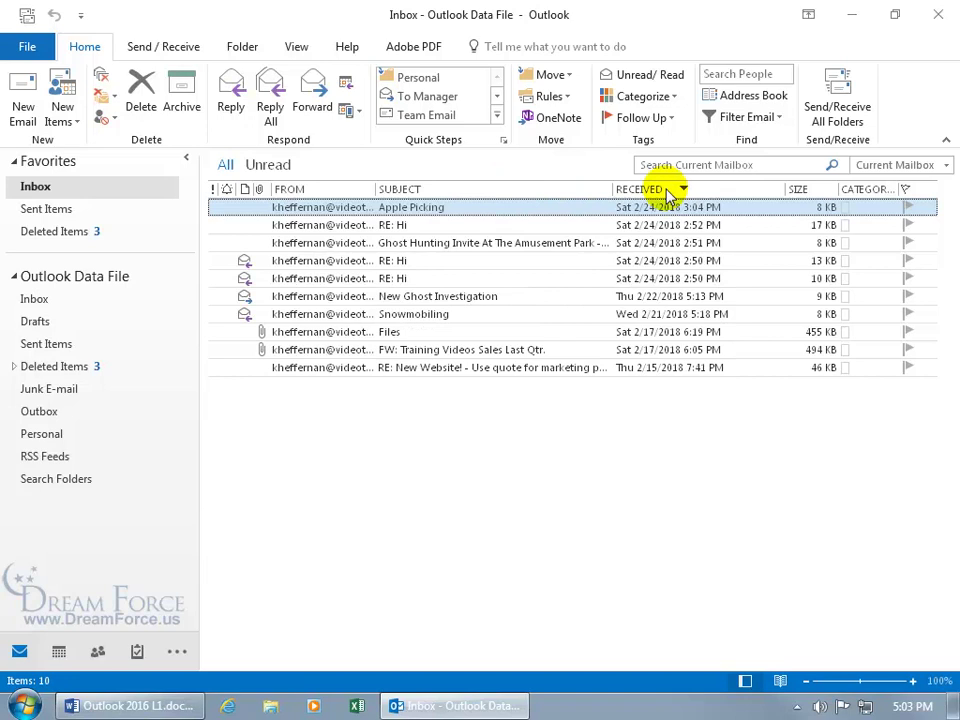
left_click(297, 50)
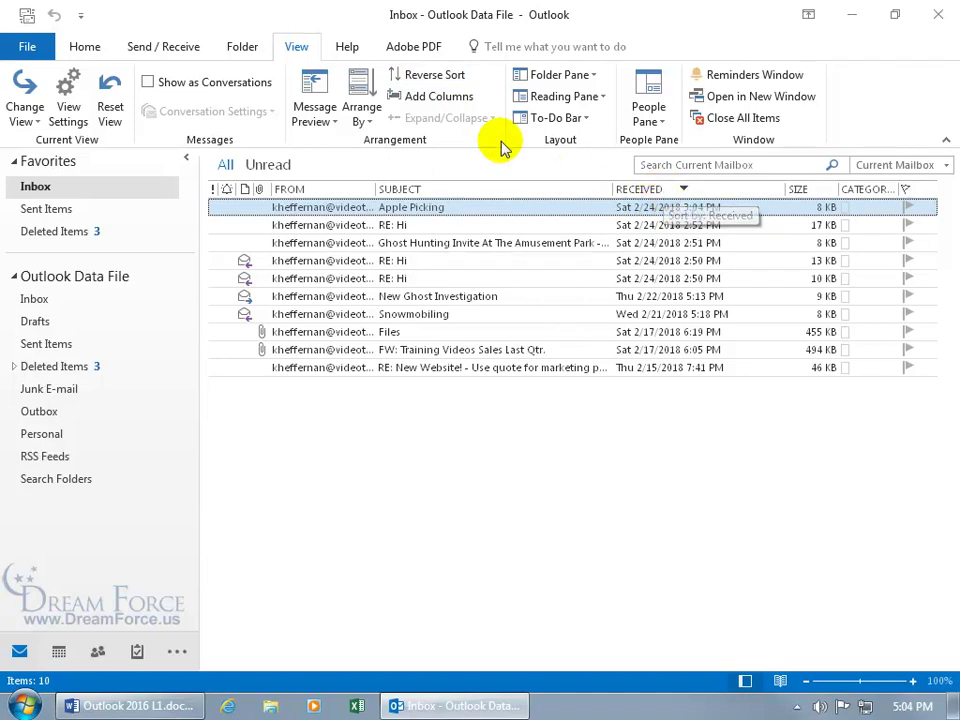
left_click(452, 80)
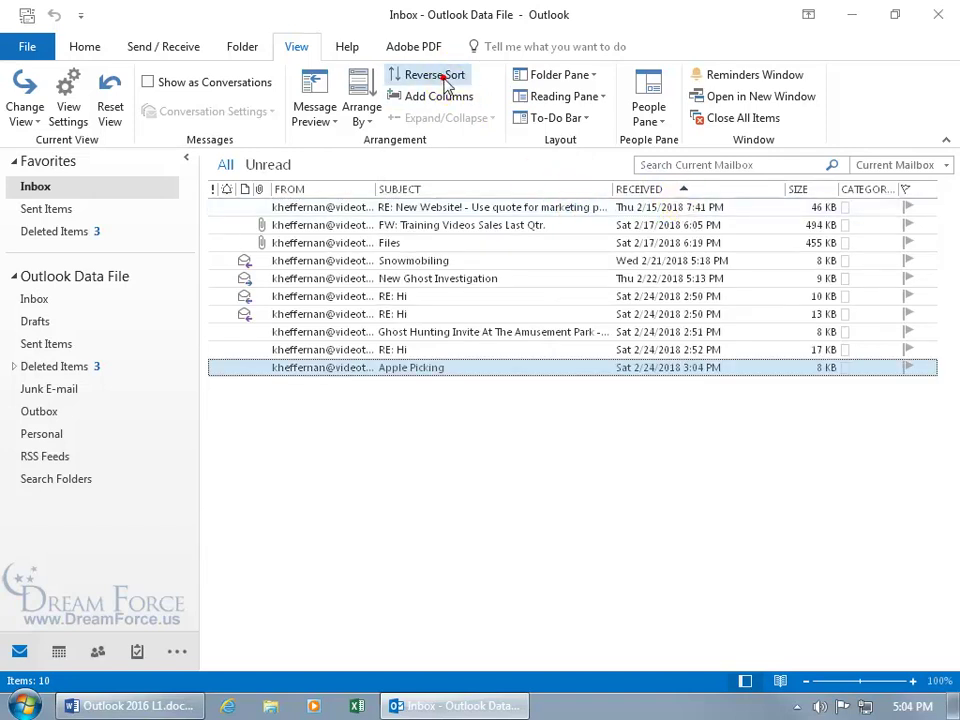
left_click(443, 78)
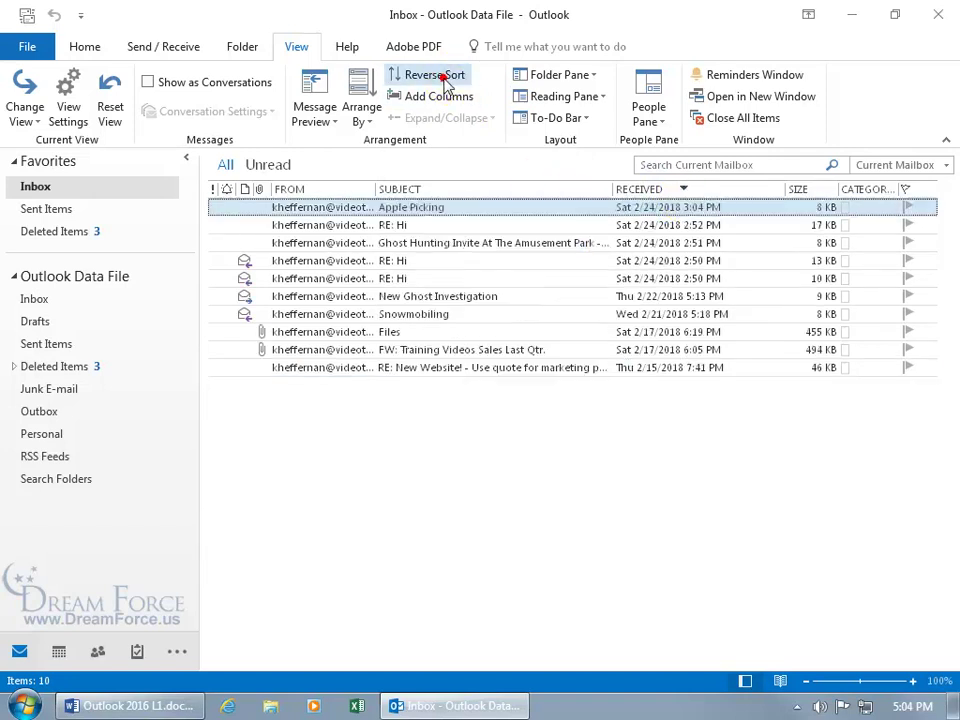
left_click(360, 122)
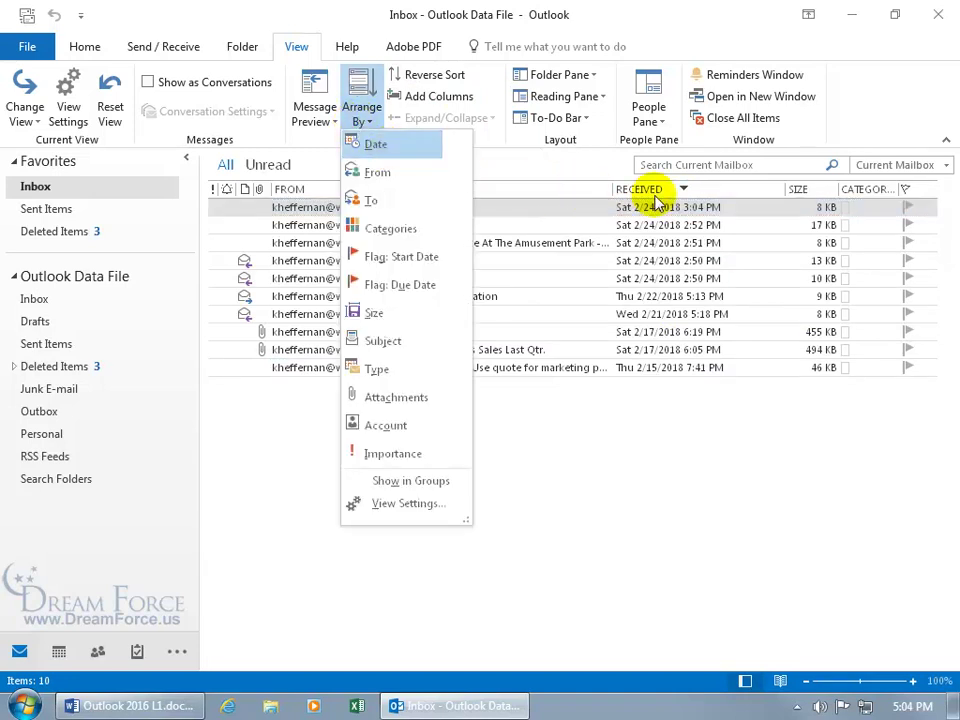
left_click(390, 341)
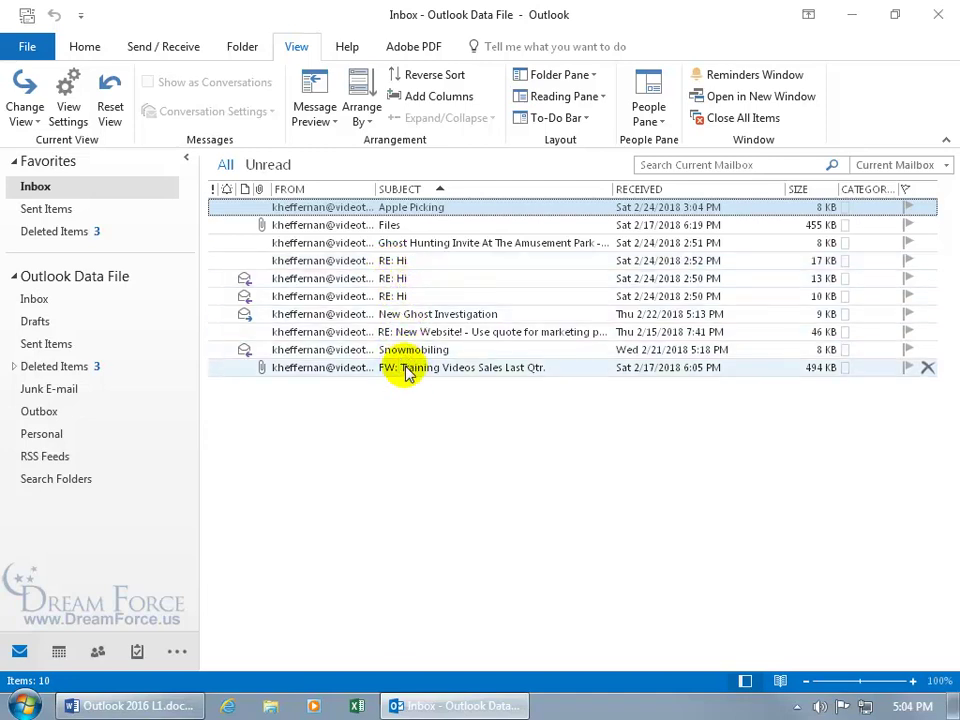
left_click(363, 118)
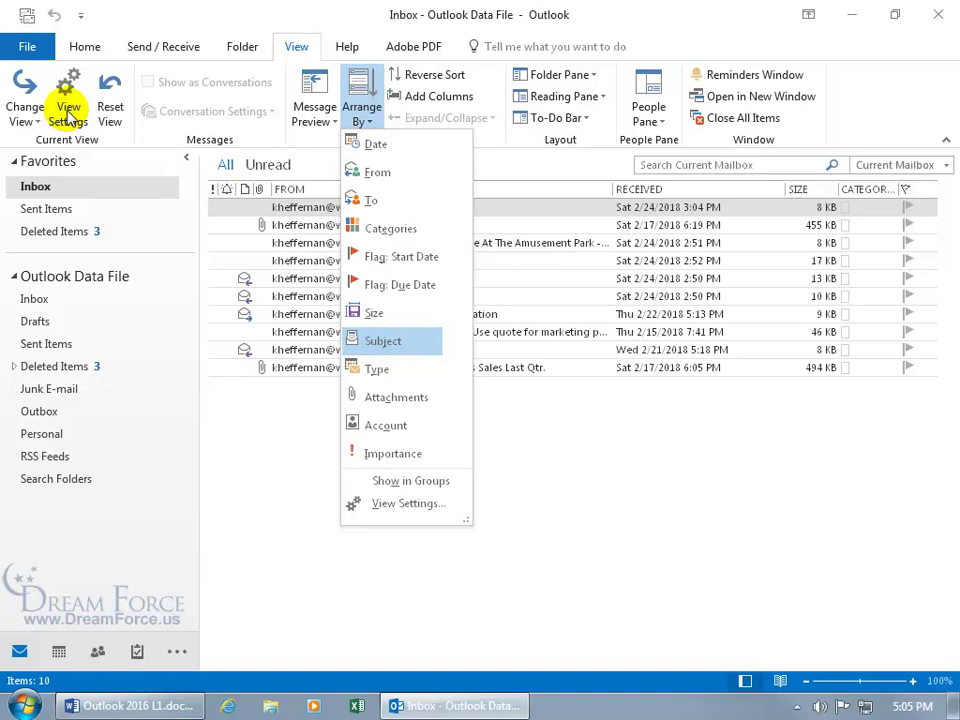
left_click(240, 132)
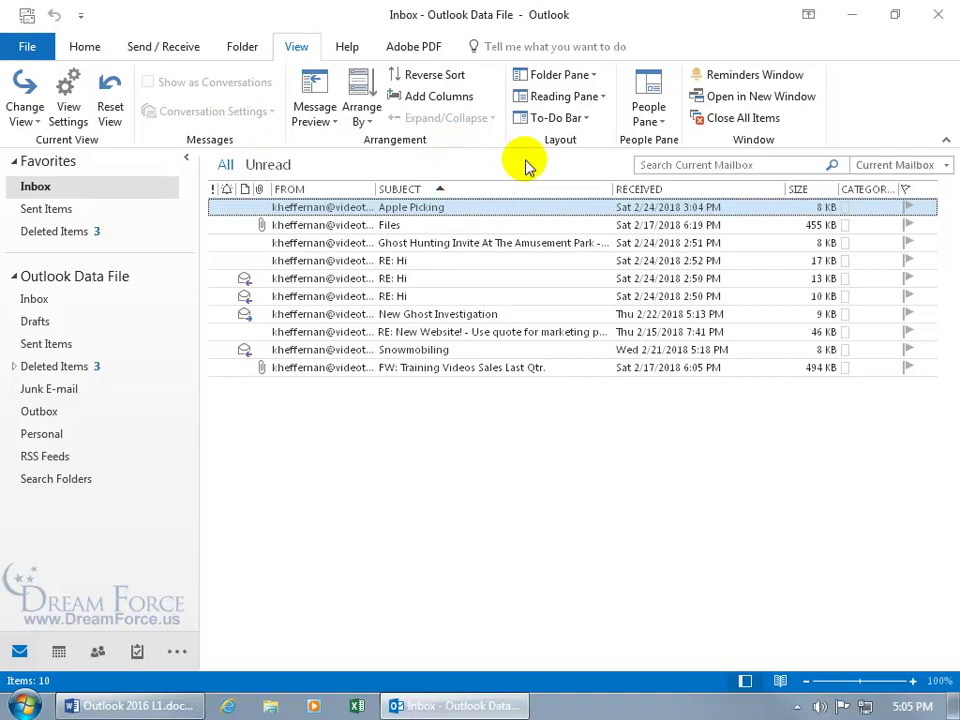
left_click(649, 189)
left_click(557, 193)
left_click(705, 190)
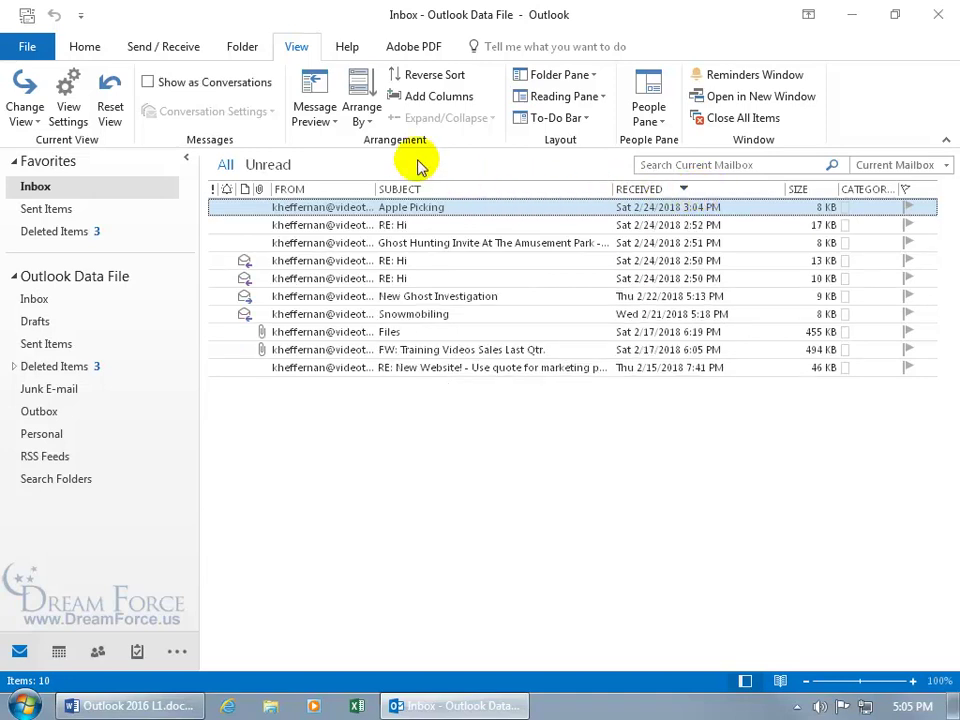
left_click(364, 116)
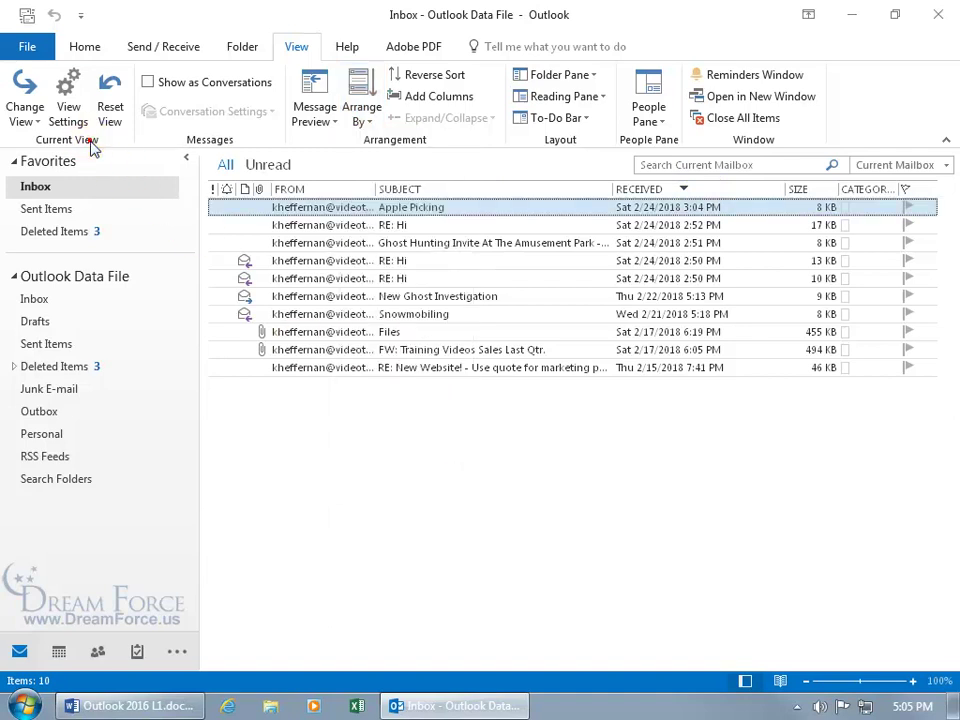
Step: In the Compact view's sort settings, make Subject the primary sort key
left_click(66, 95)
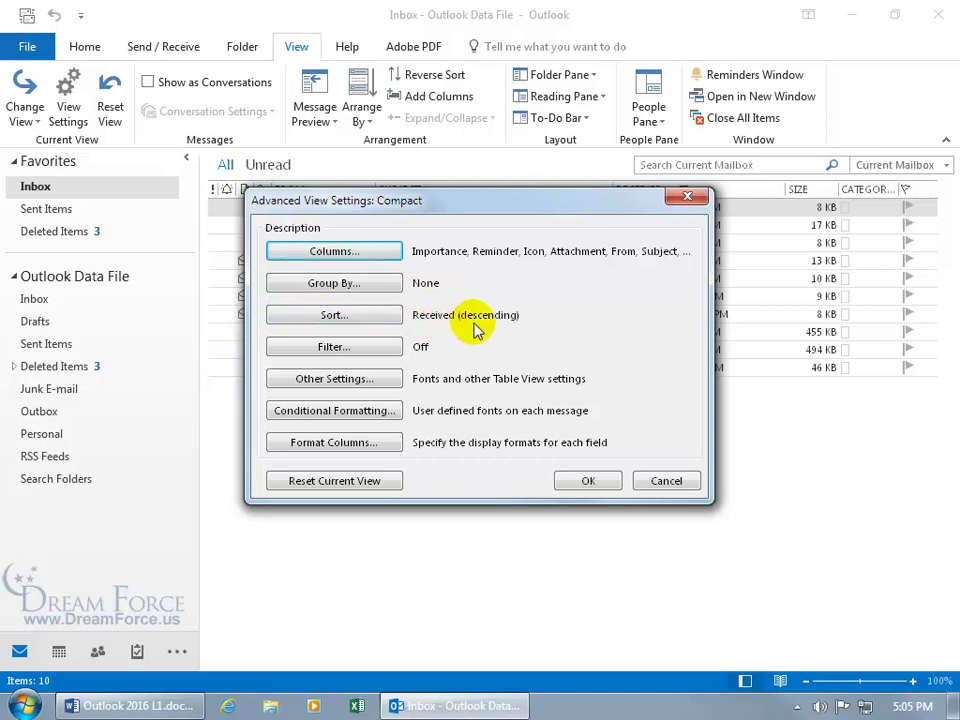
left_click(377, 320)
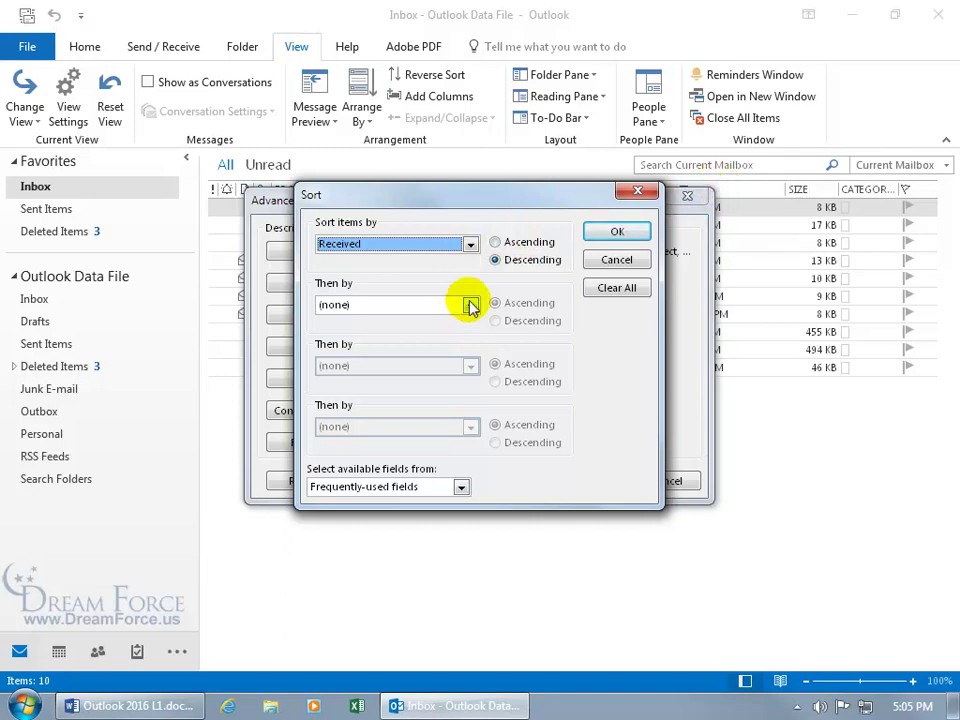
left_click(473, 244)
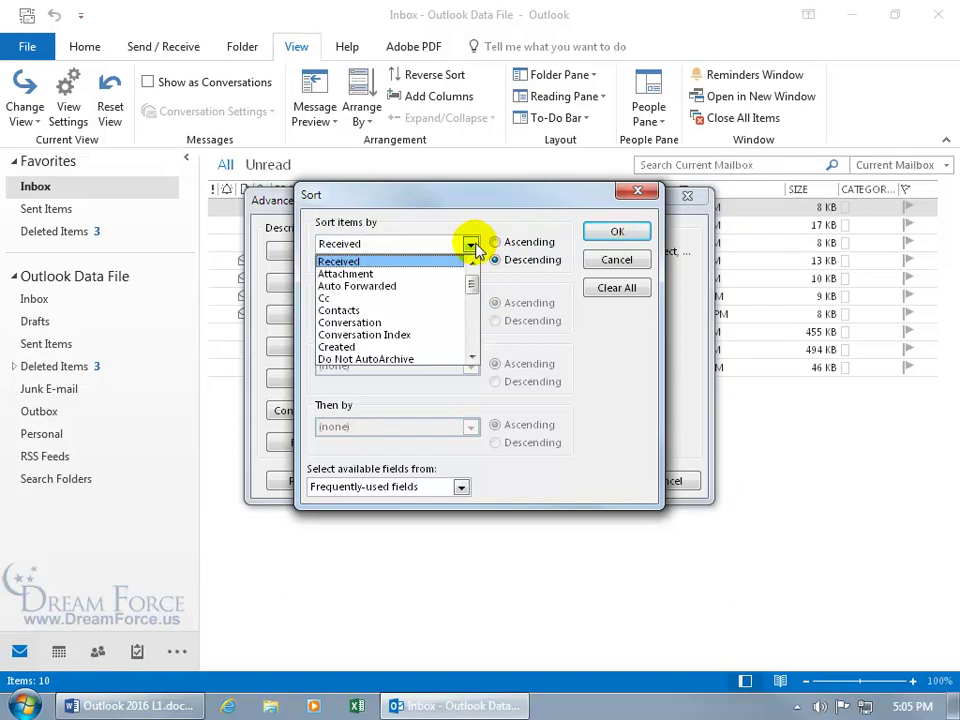
left_click_drag(472, 284, 476, 332)
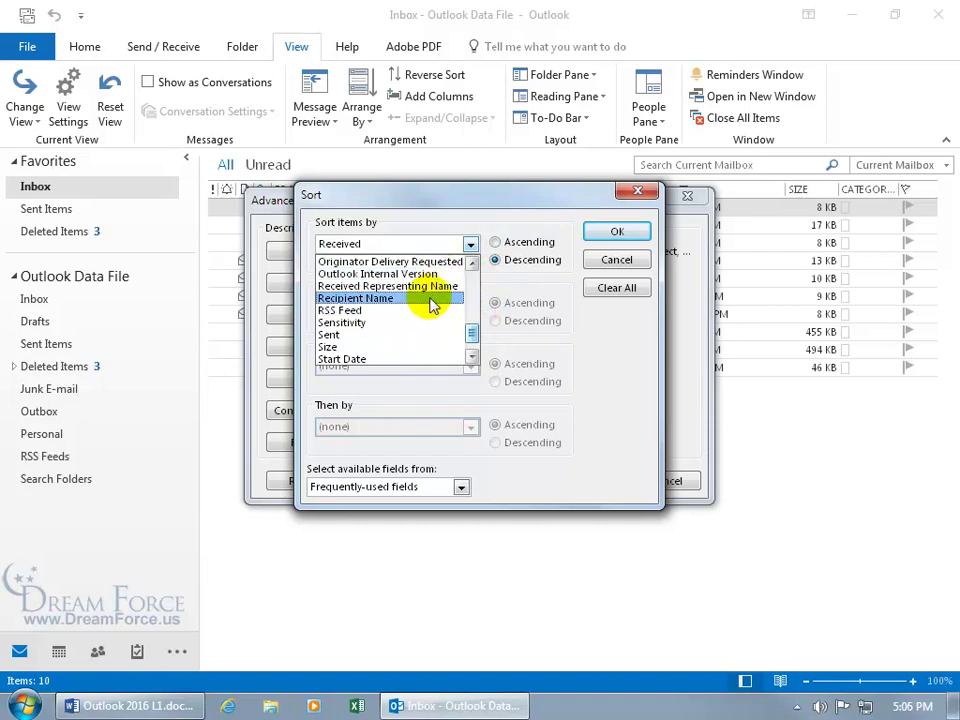
left_click(471, 357)
left_click(471, 357)
left_click(415, 348)
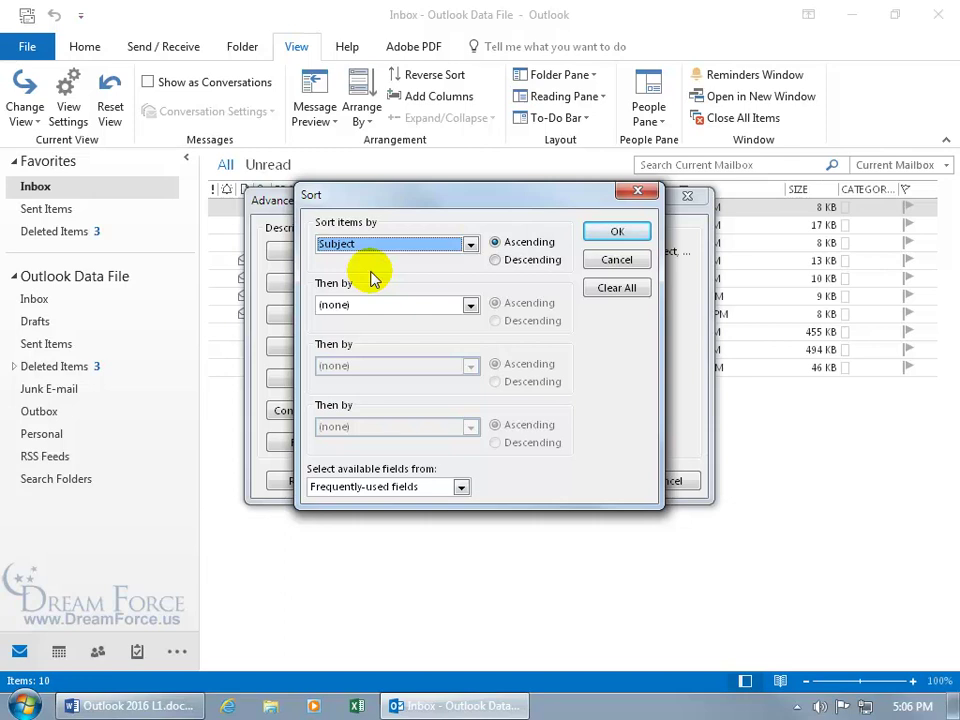
Step: Add Received, descending, as the secondary sort key
left_click(469, 305)
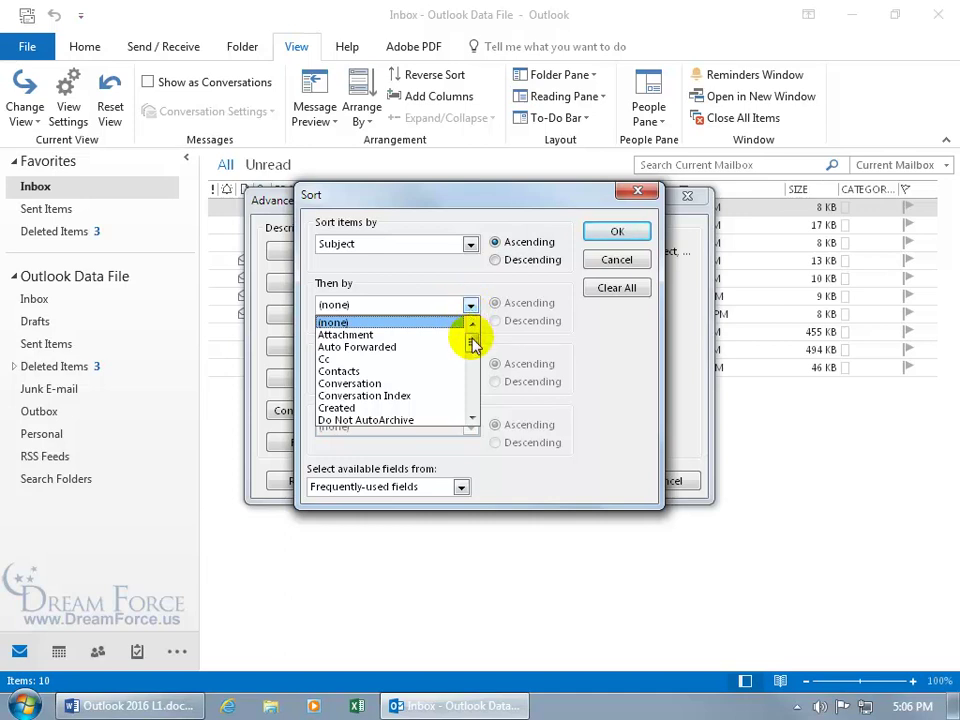
left_click_drag(473, 343, 473, 385)
left_click(392, 372)
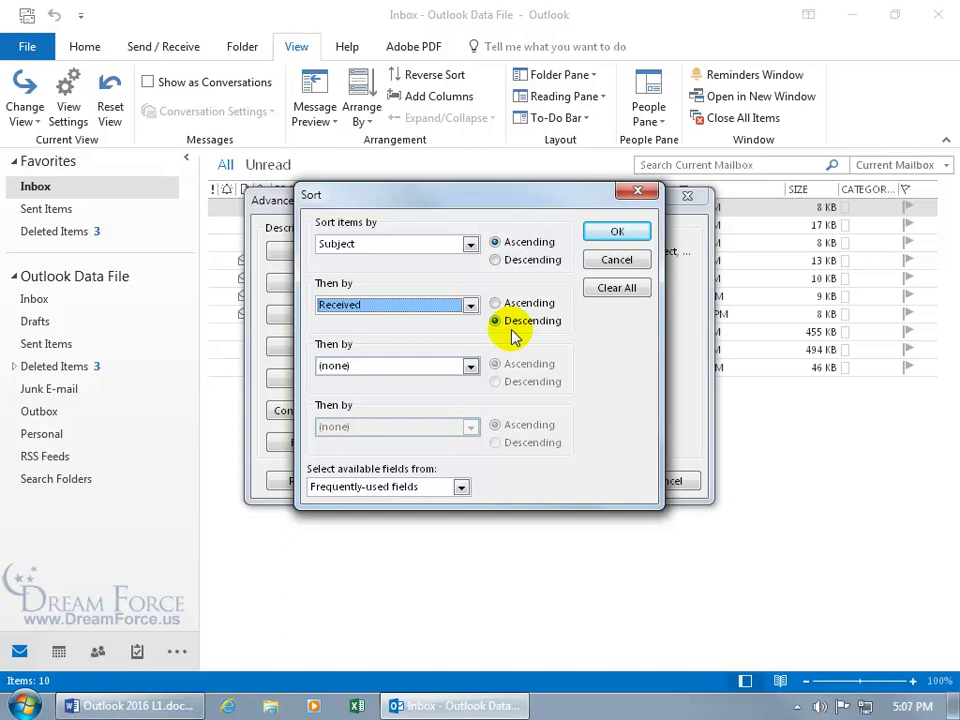
Step: Apply the Subject-then-Received sort, then re-sort the Inbox by Received date, newest first
left_click(615, 230)
left_click(598, 480)
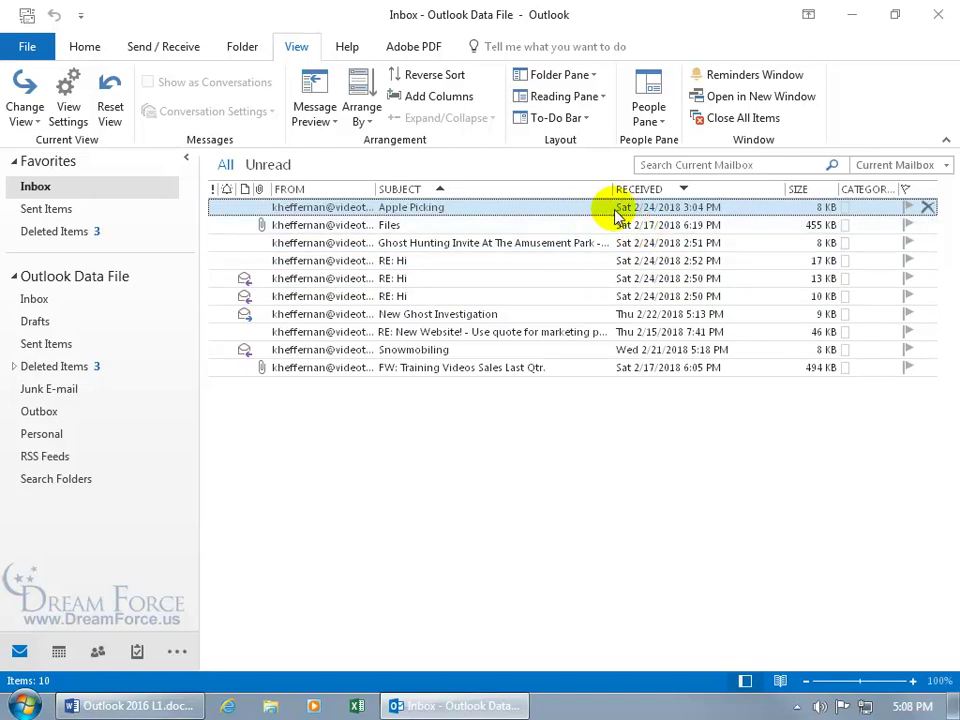
left_click(688, 189)
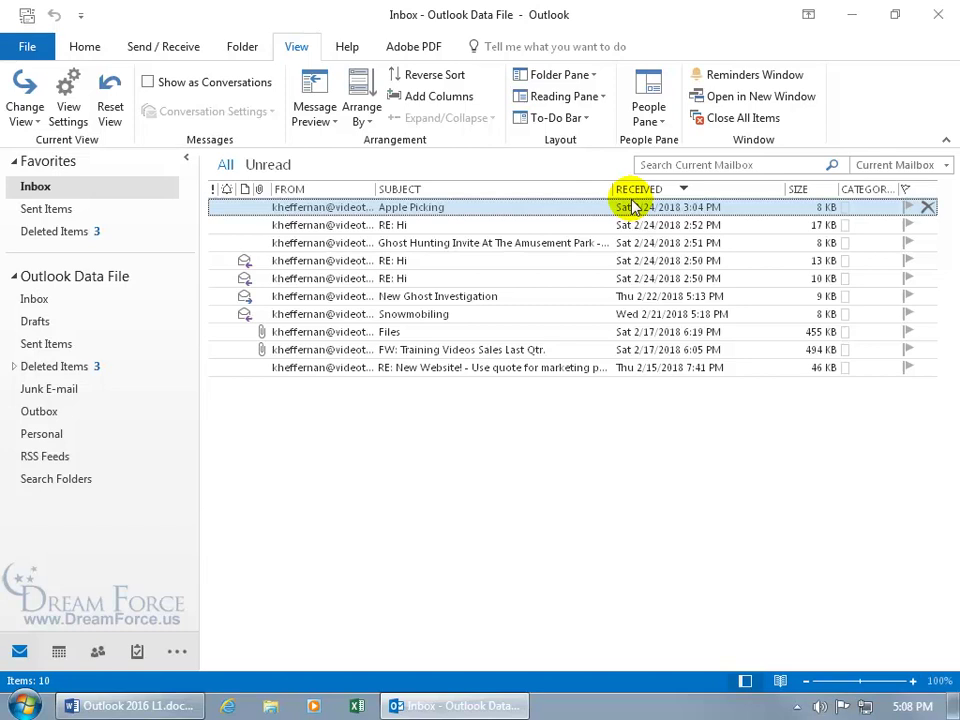
left_click(361, 116)
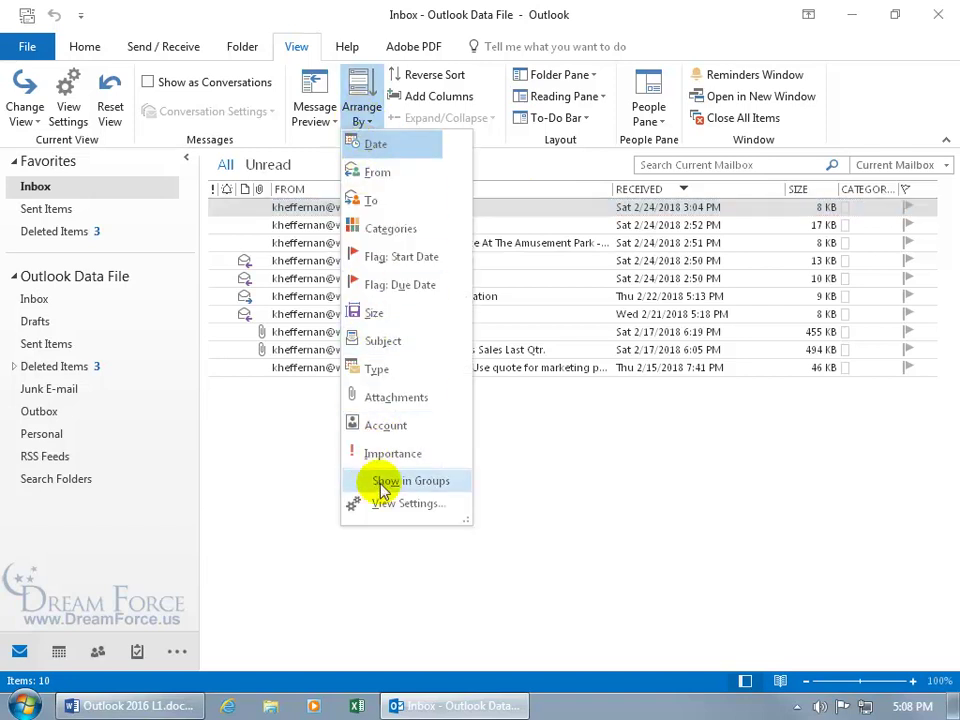
left_click(412, 483)
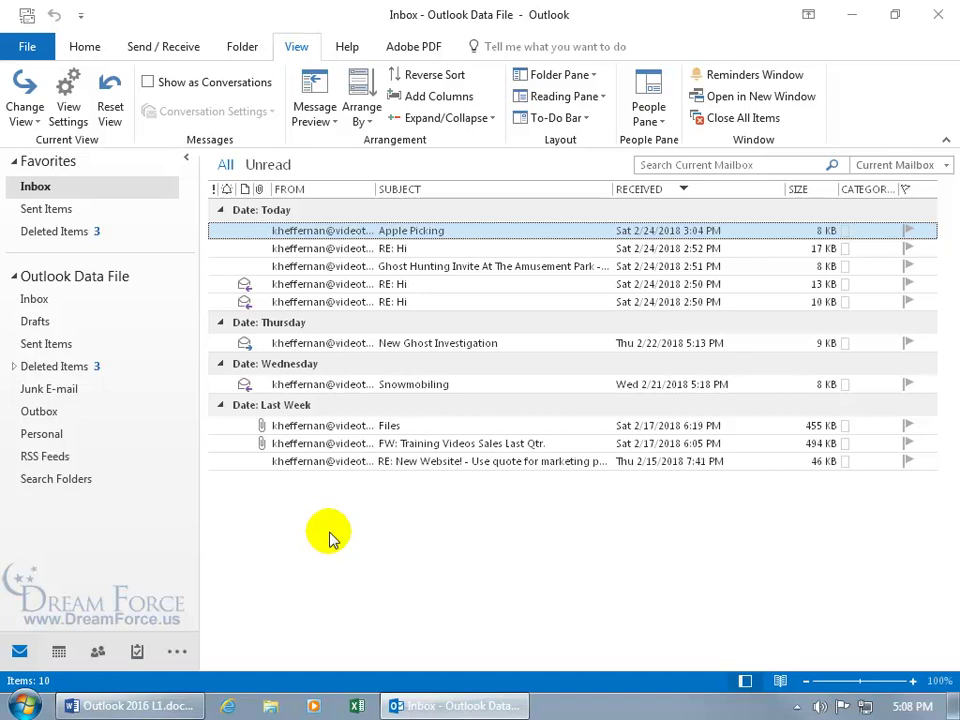
left_click(221, 405)
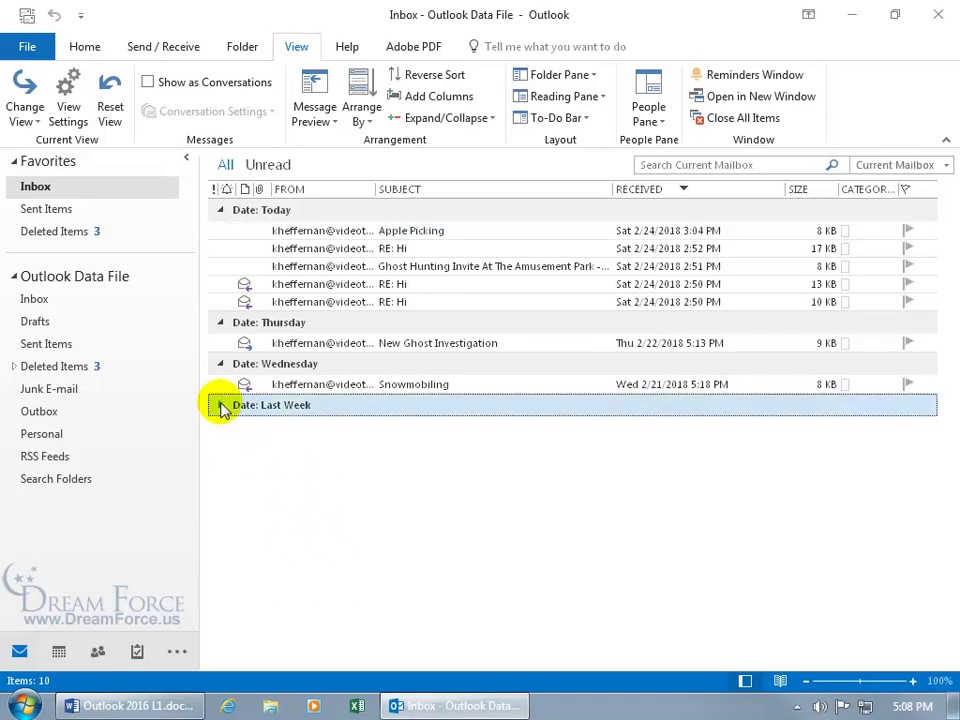
left_click(221, 405)
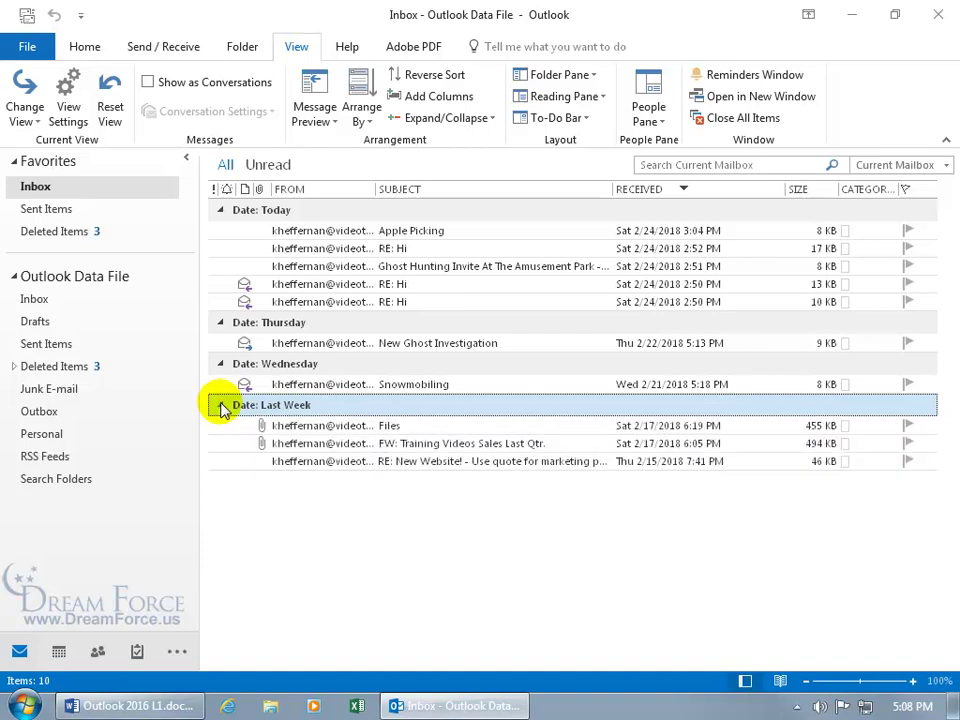
left_click(362, 120)
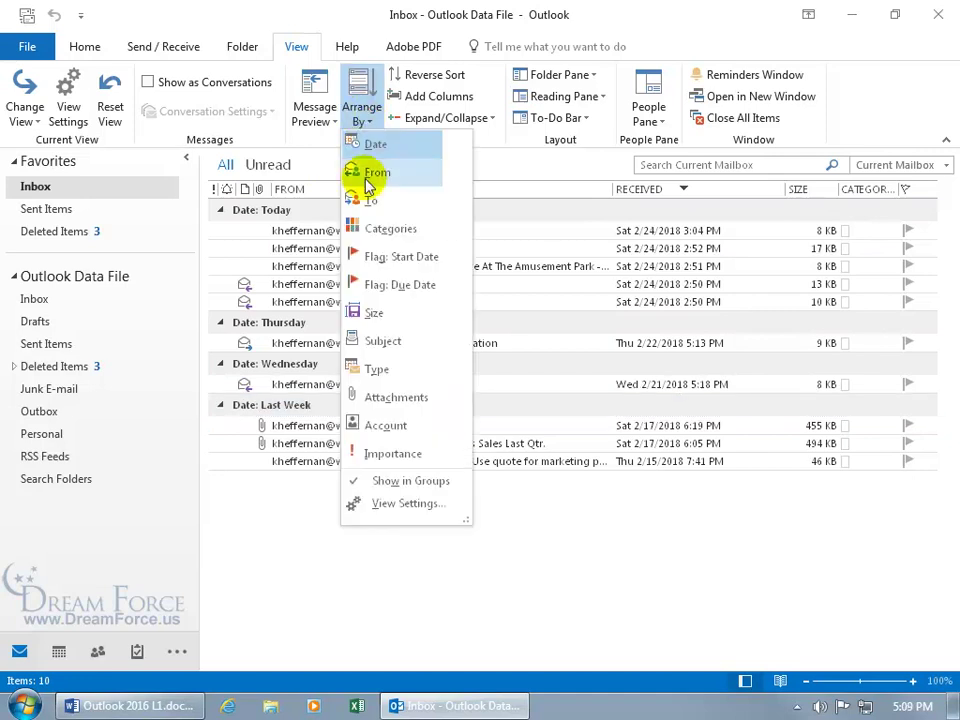
left_click(373, 484)
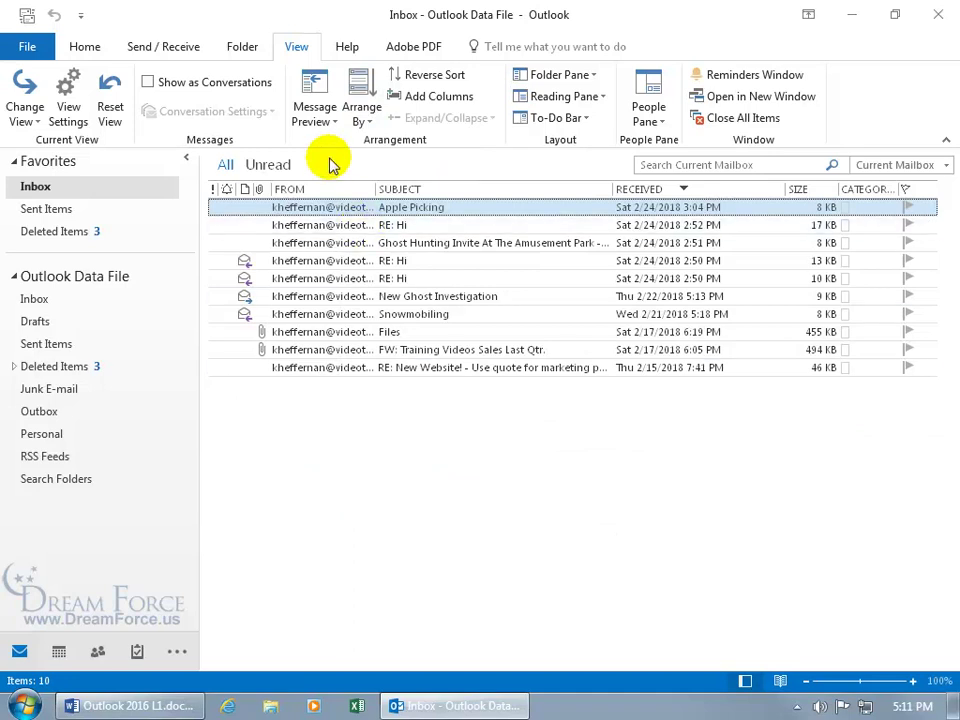
Step: From the Home tab, open the Compact view's View Settings through the Subject column header
left_click(93, 47)
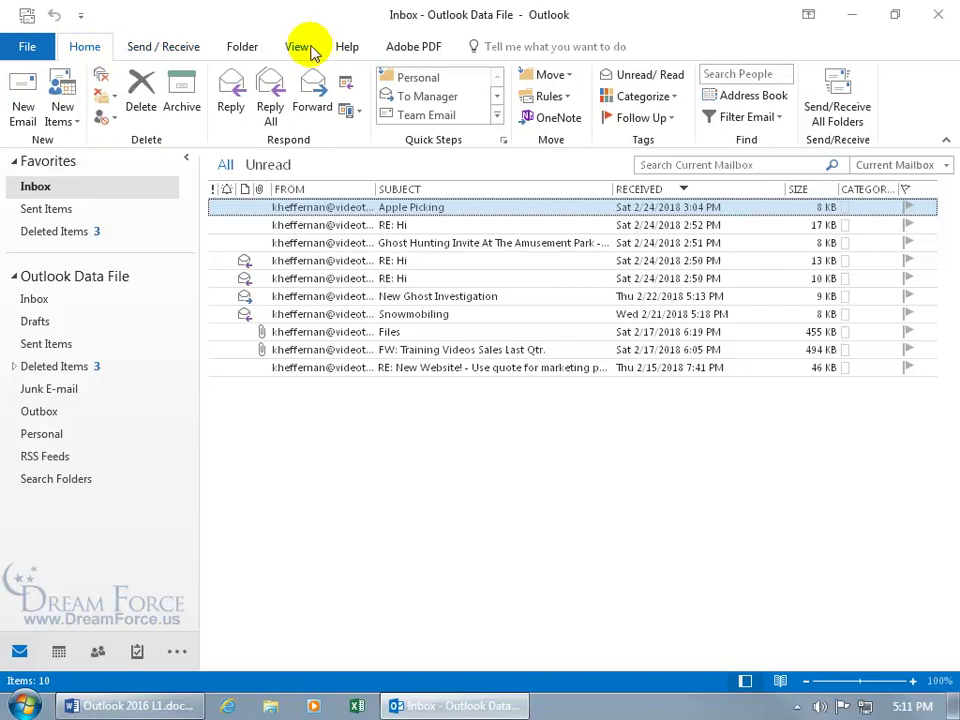
right_click(452, 190)
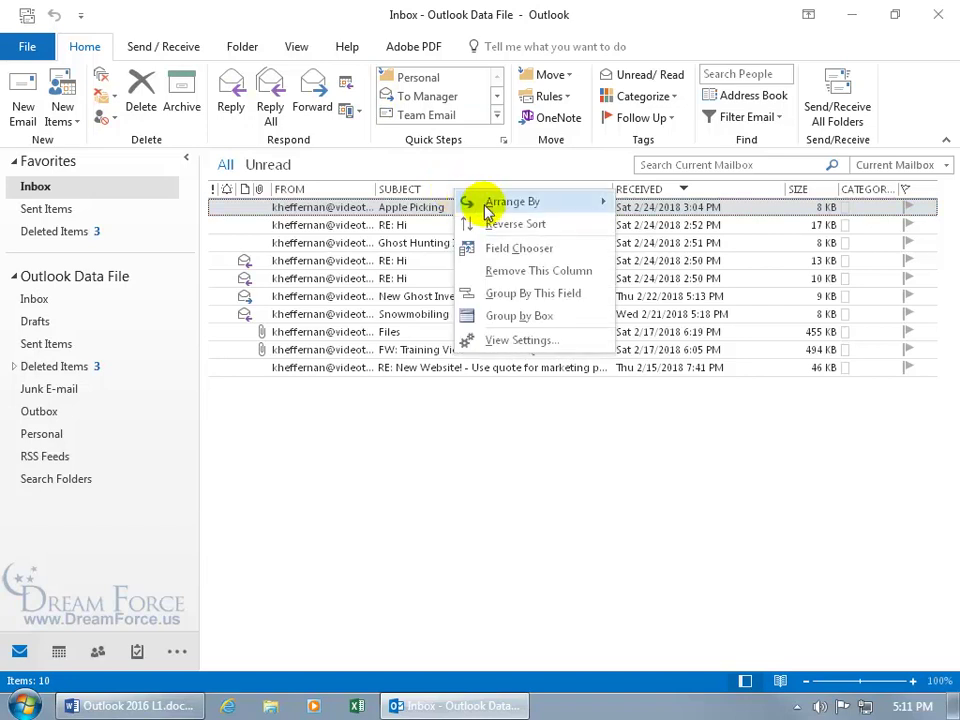
mouse_move(490, 210)
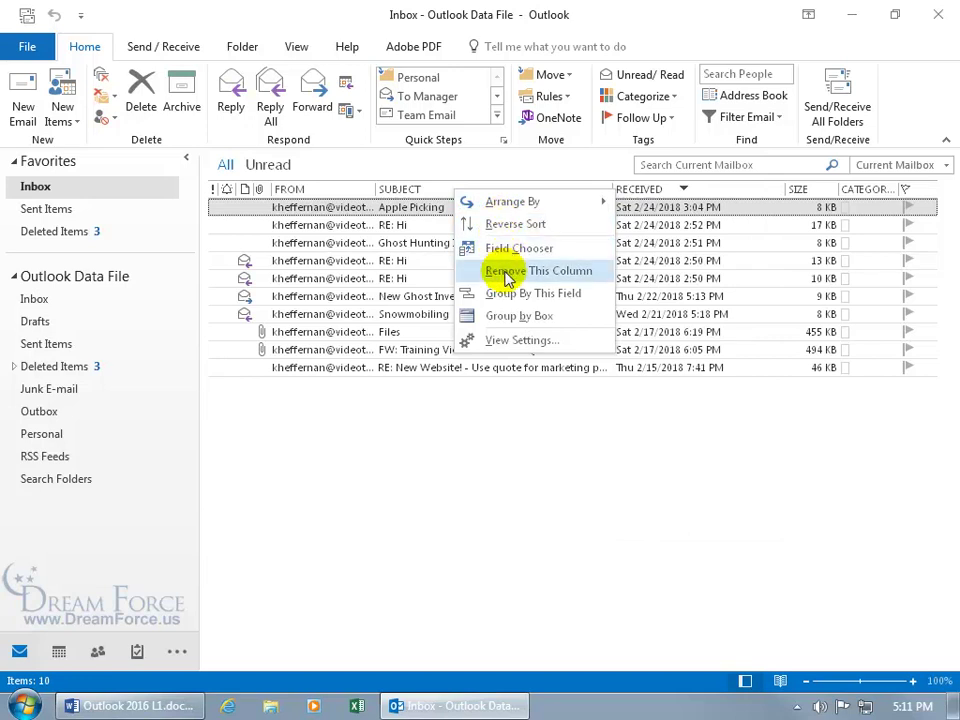
left_click(507, 342)
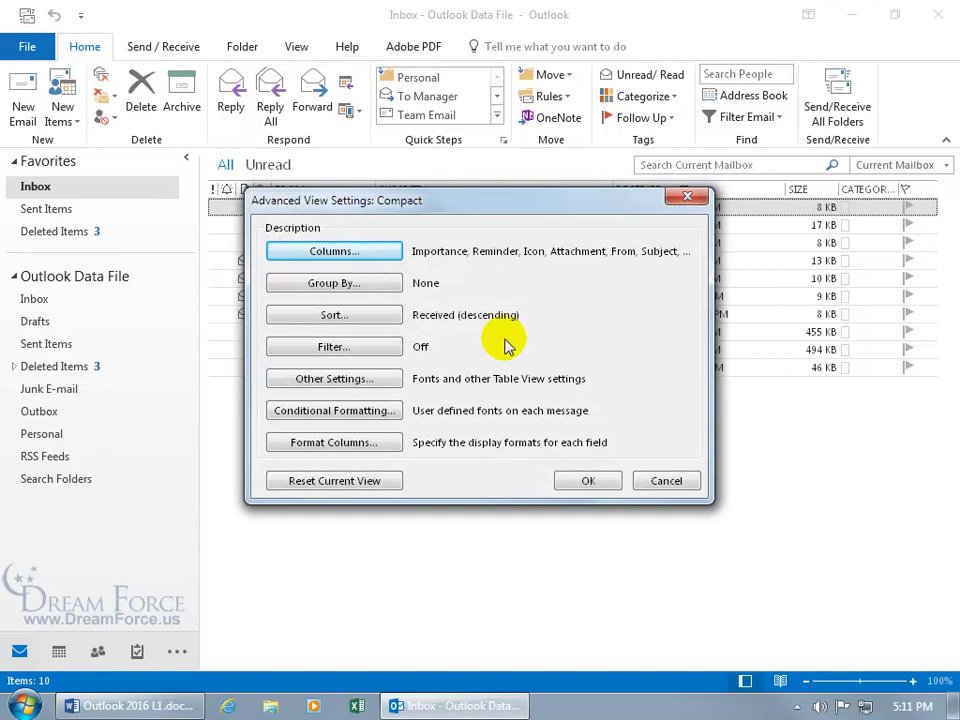
Step: Group the Inbox items by Subject, ascending, and apply the view settings
left_click(378, 288)
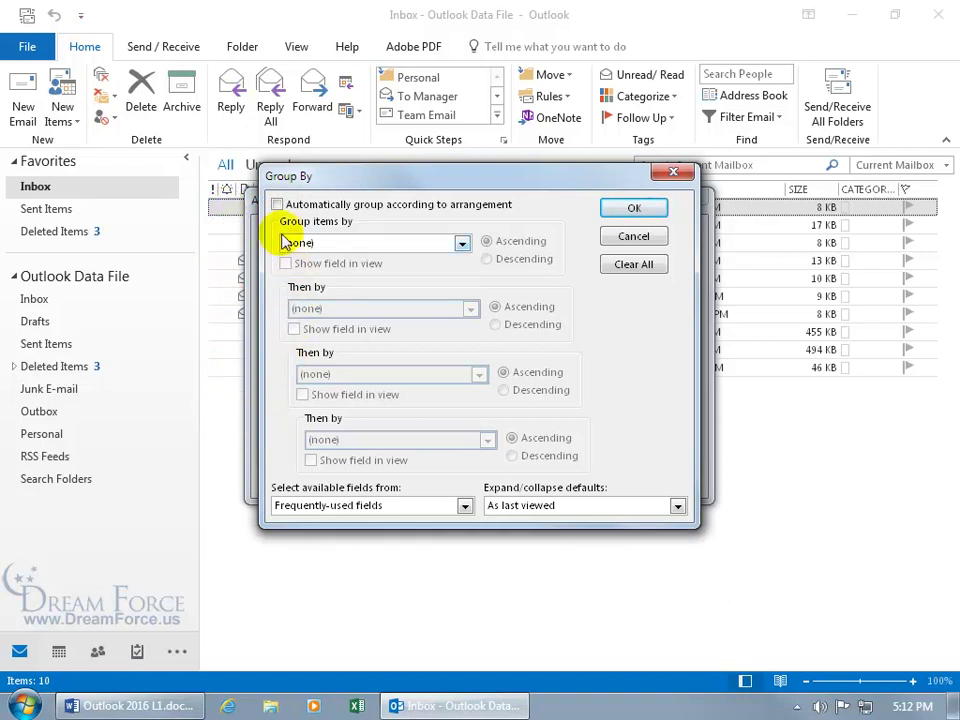
left_click(461, 243)
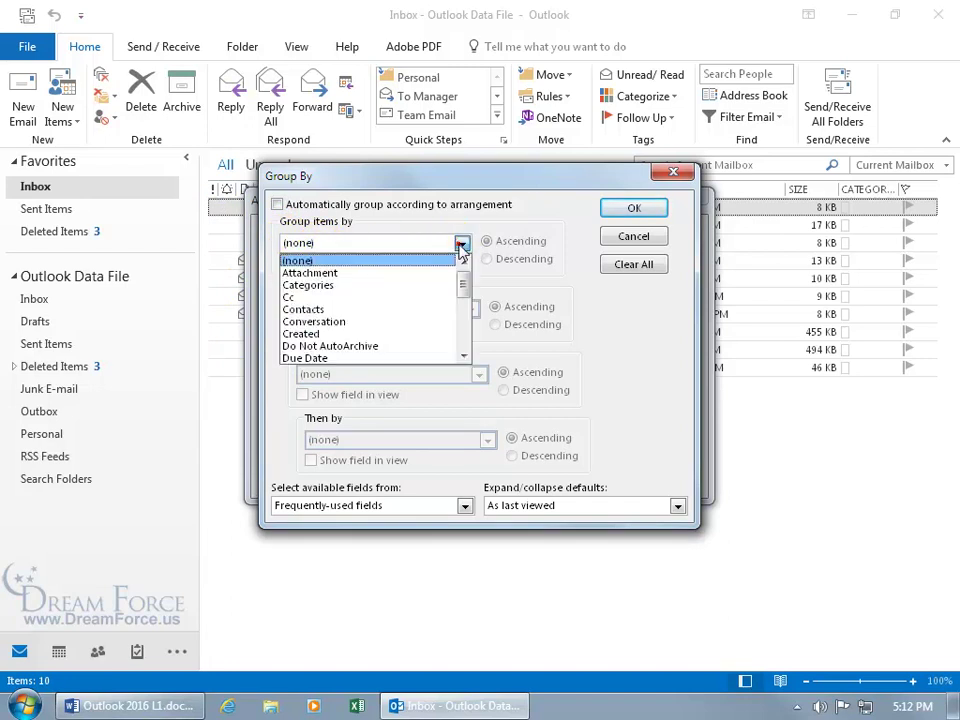
left_click(463, 333)
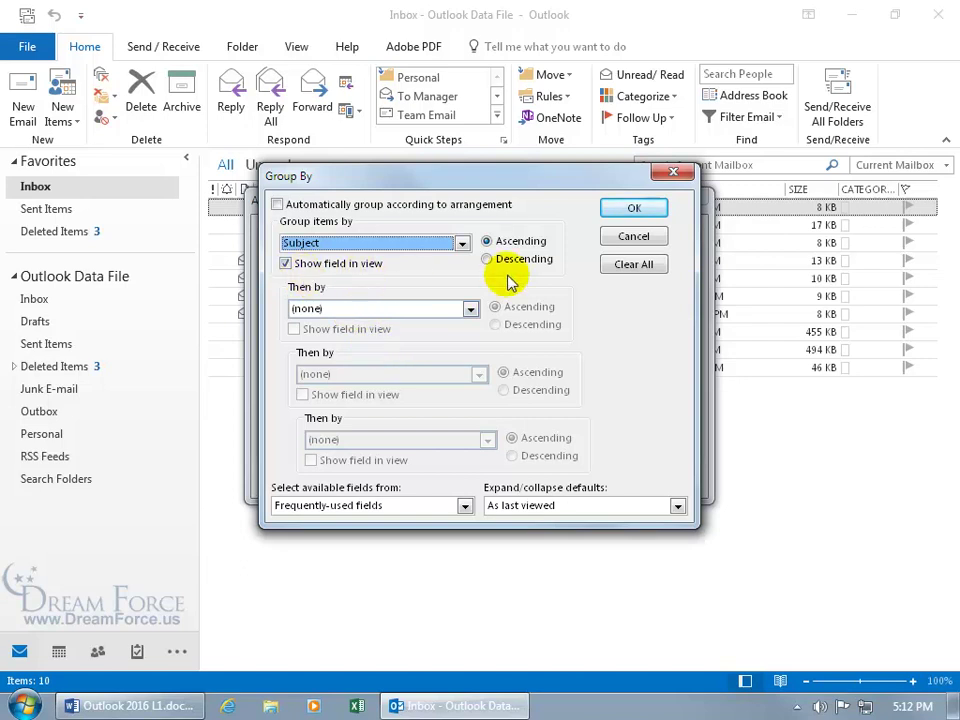
left_click(645, 208)
left_click(598, 476)
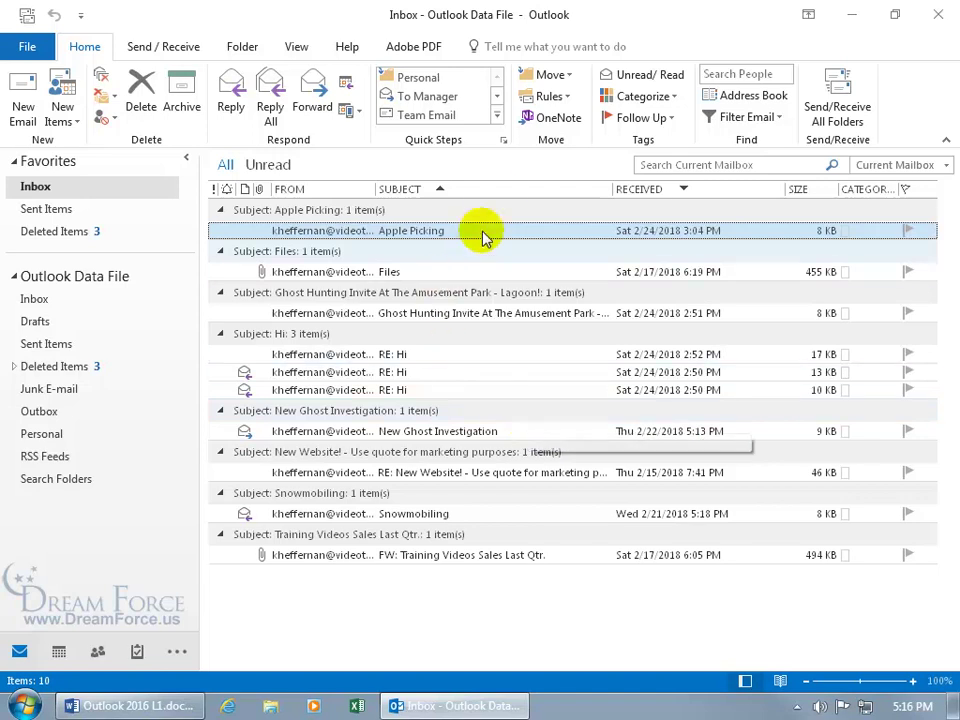
Step: Clear all grouping fields in View Settings so the Inbox becomes one flat list again
right_click(503, 195)
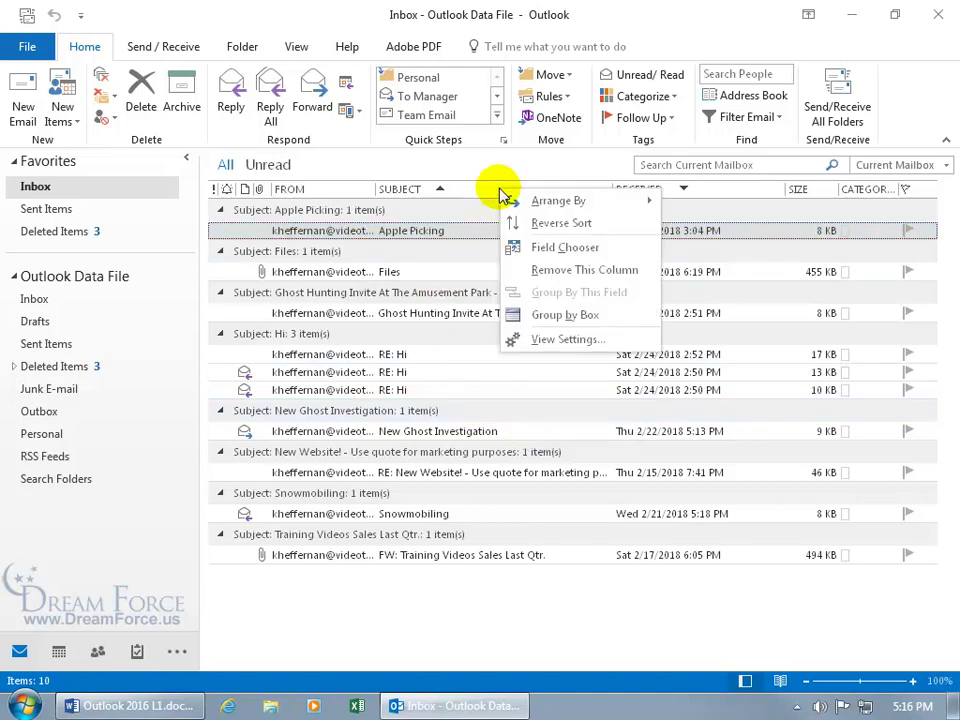
left_click(548, 341)
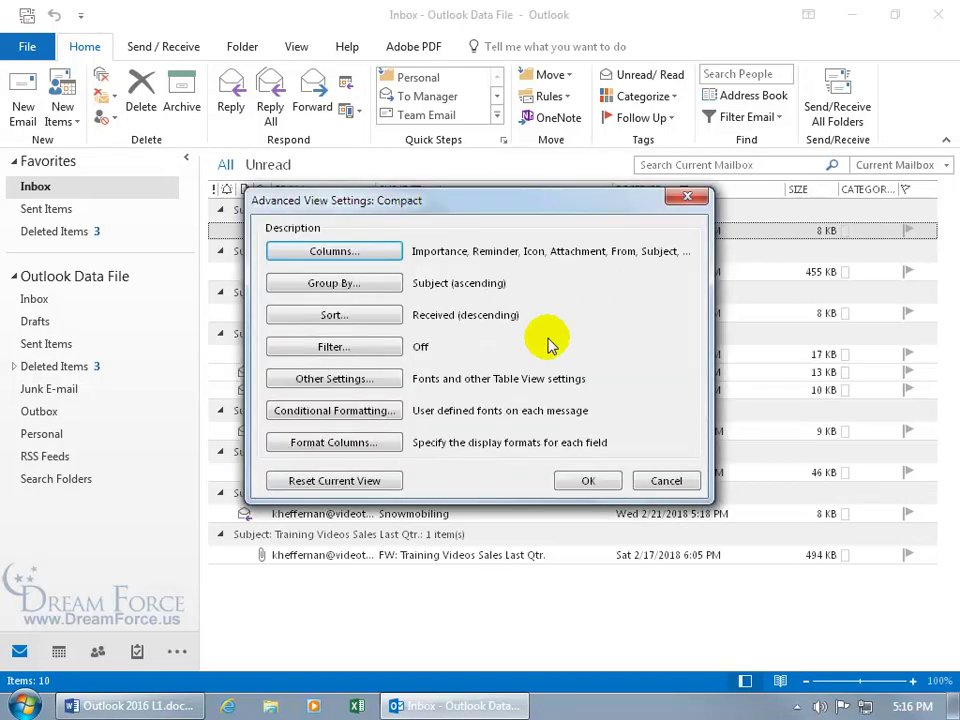
left_click(364, 286)
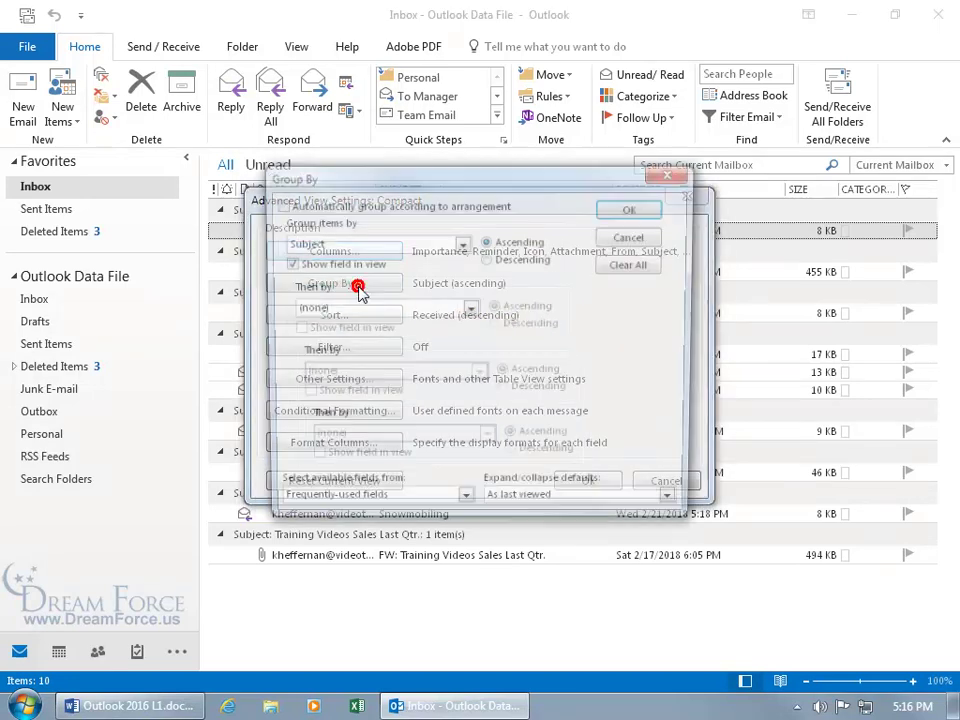
left_click(630, 268)
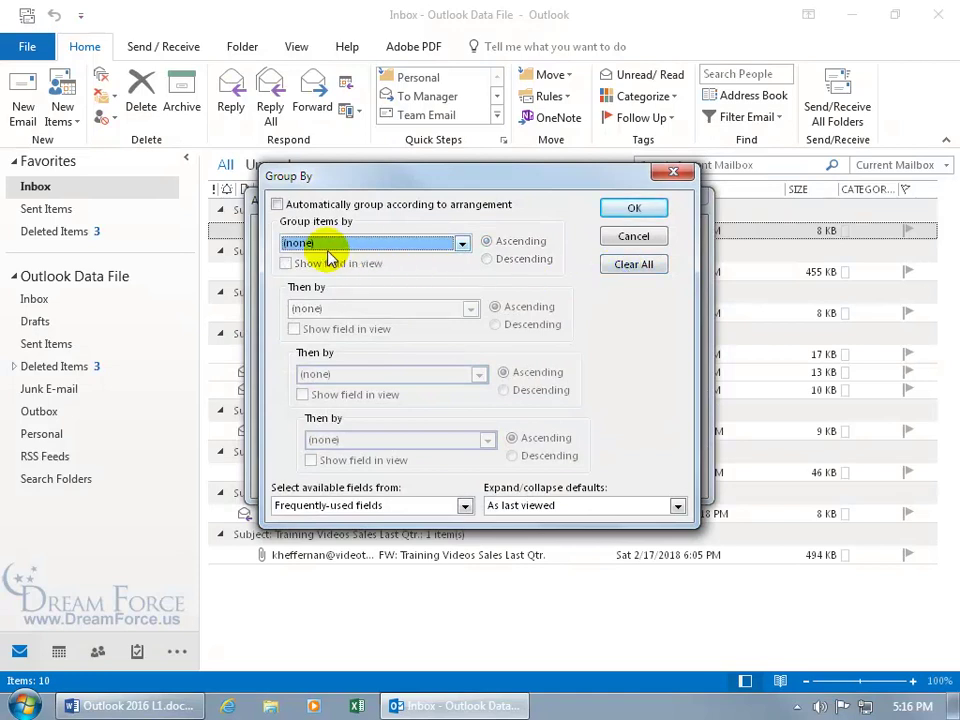
left_click(634, 208)
left_click(580, 476)
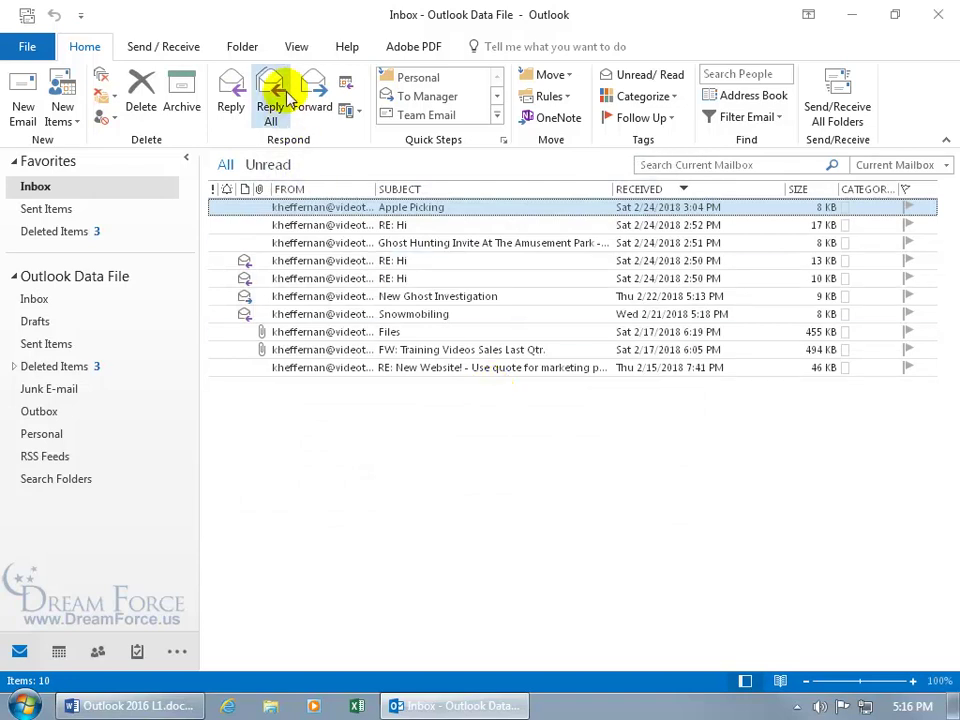
left_click(297, 48)
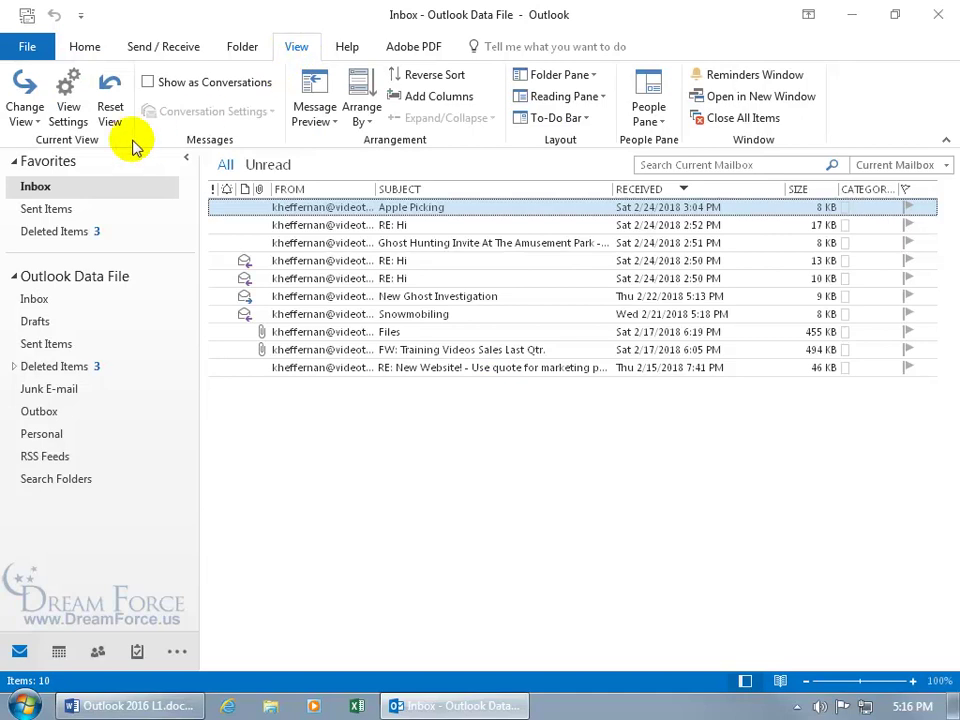
left_click(67, 110)
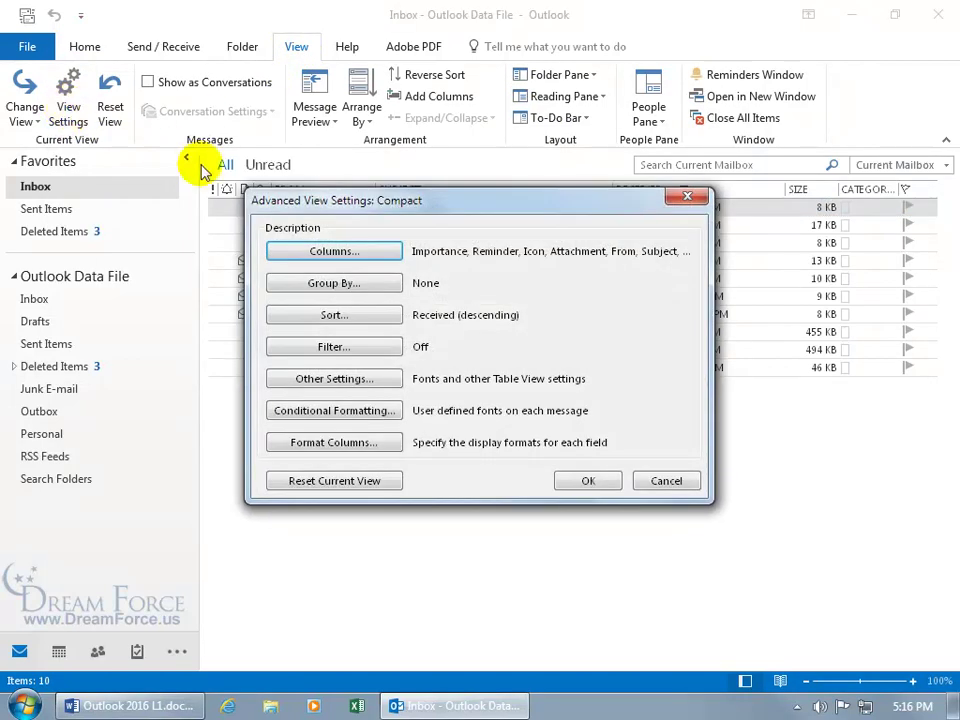
left_click(343, 256)
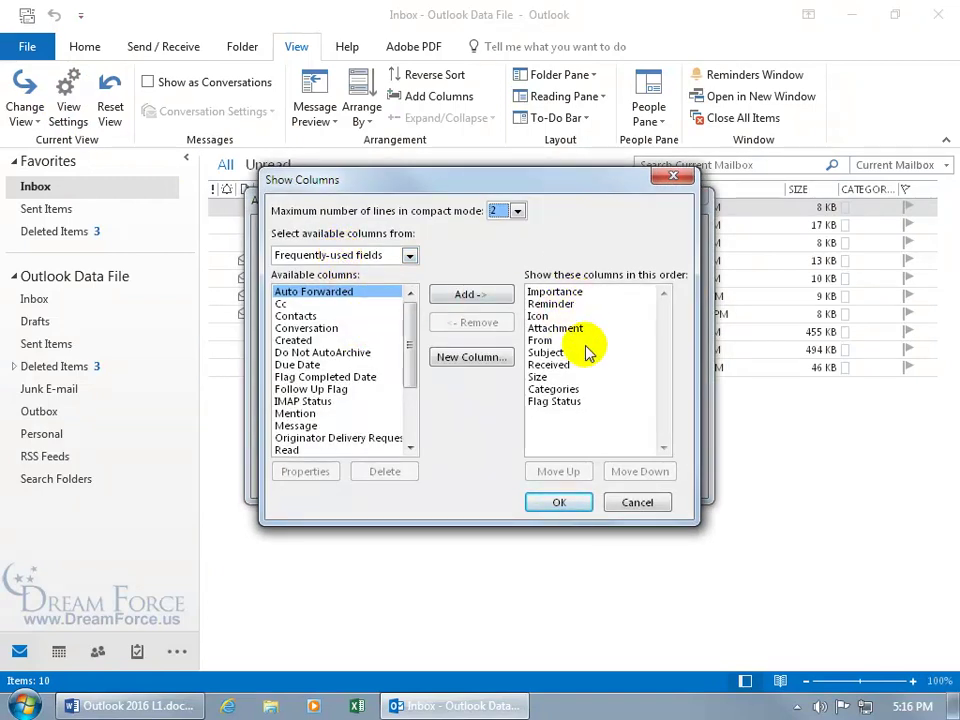
left_click(636, 505)
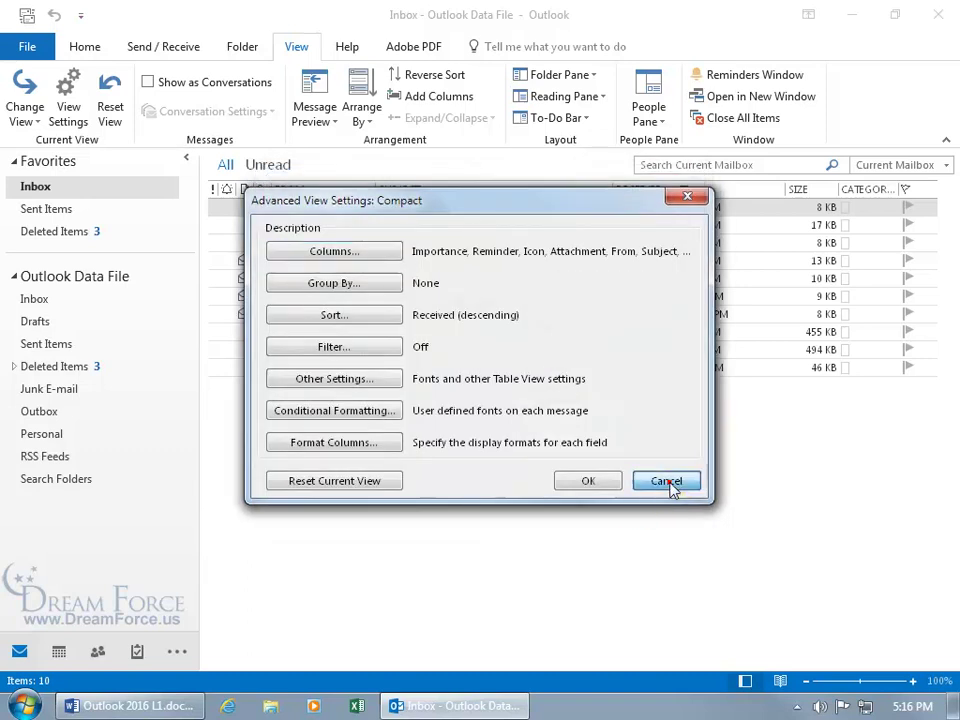
left_click(671, 486)
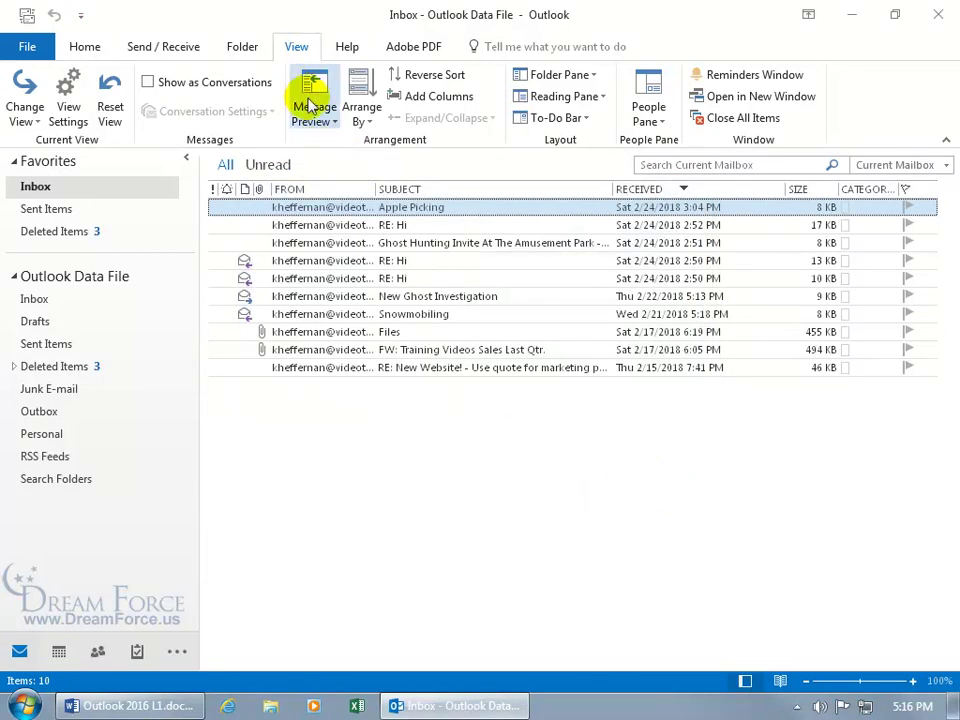
Step: Add the Due Date column to the Inbox list and remove the Importance column
left_click(457, 97)
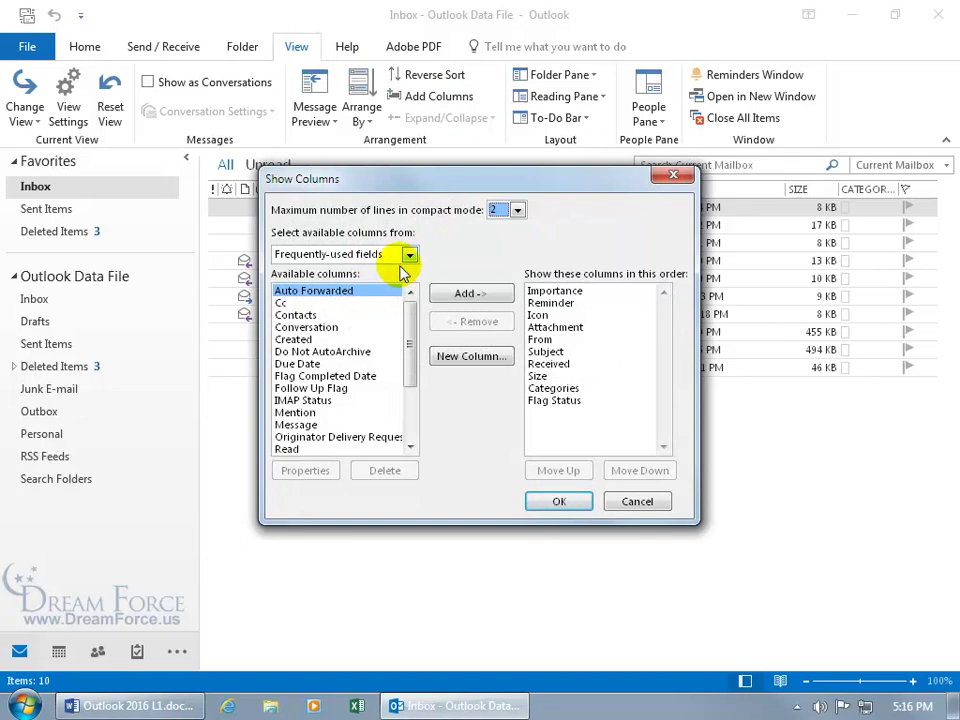
left_click_drag(409, 308, 415, 390)
scroll(414, 366, "up", 3)
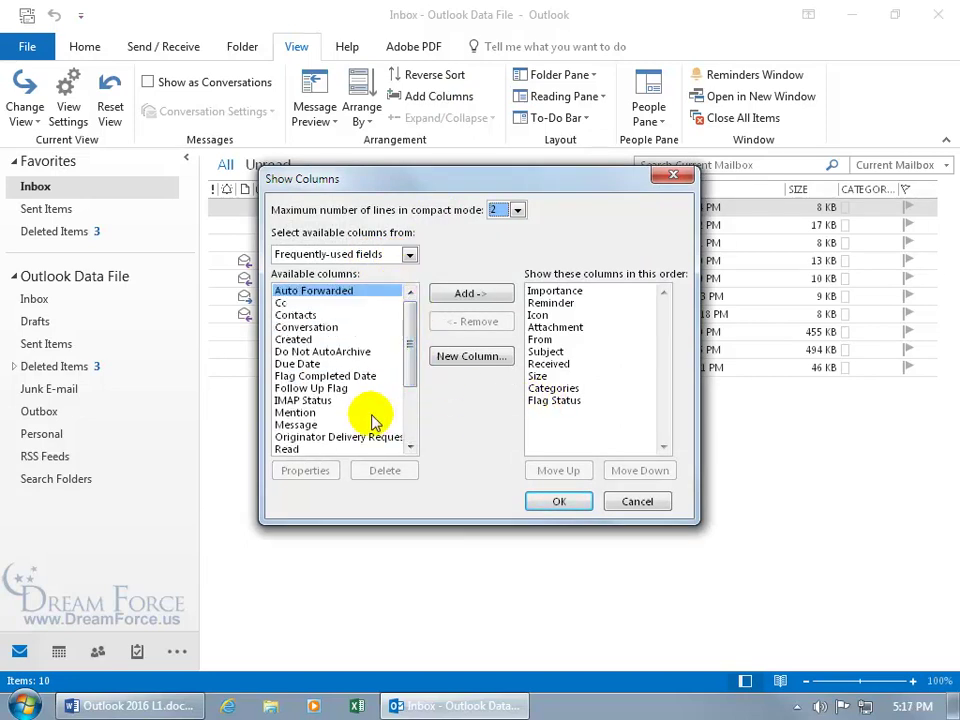
left_click(300, 364)
left_click(470, 293)
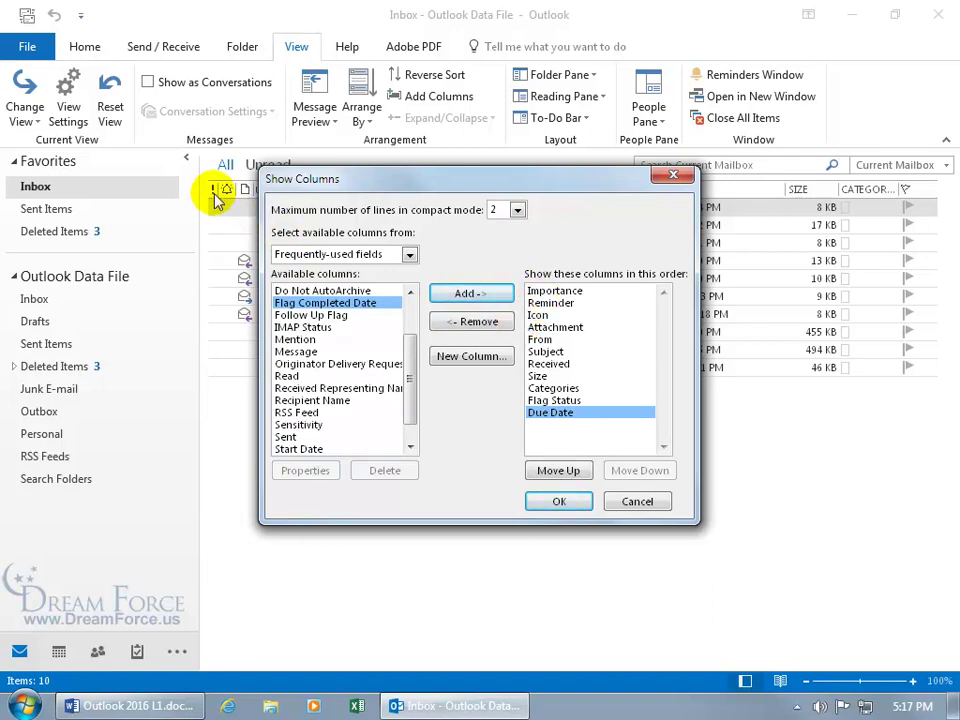
left_click(544, 291)
left_click(490, 321)
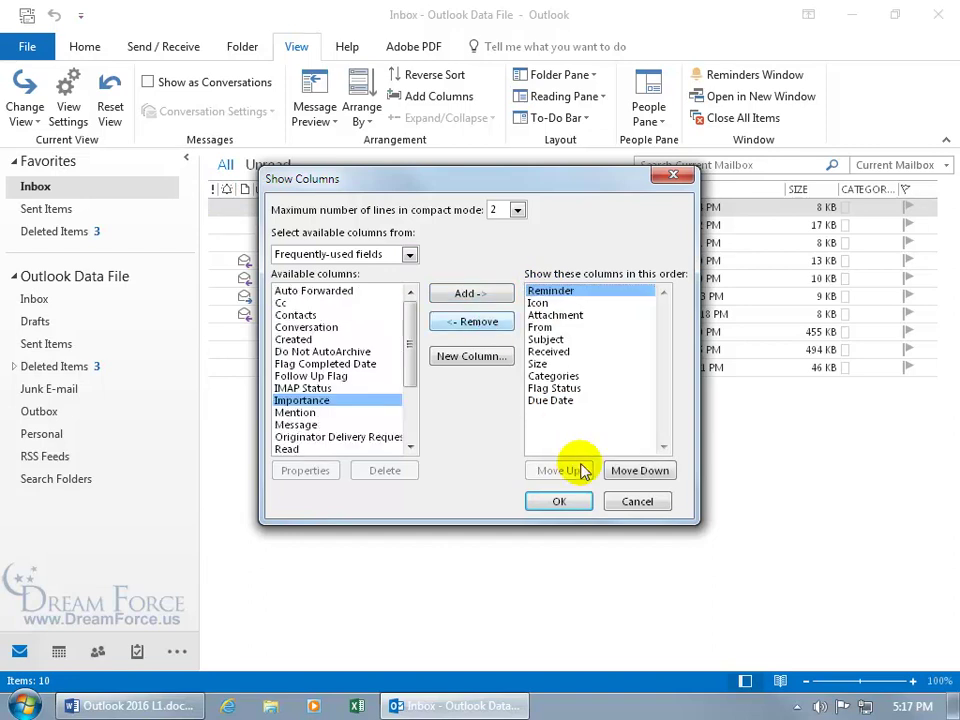
left_click(563, 500)
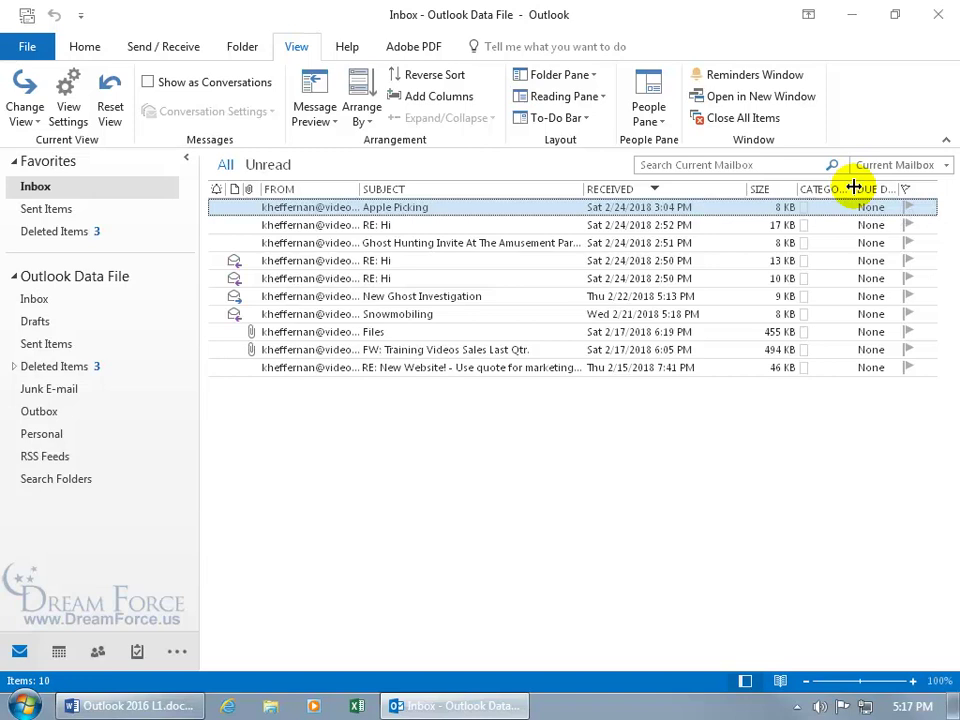
Step: Nudge the Categories/Due Date border, then drag Due Date off the header row to remove it
left_click_drag(854, 188, 859, 188)
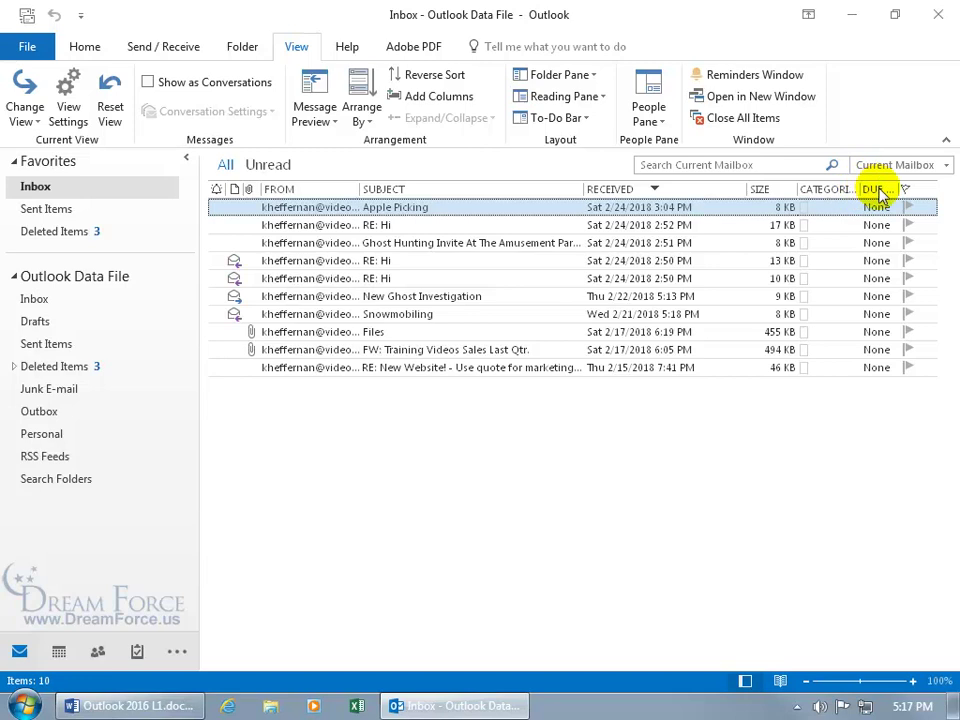
left_click_drag(878, 192, 789, 291)
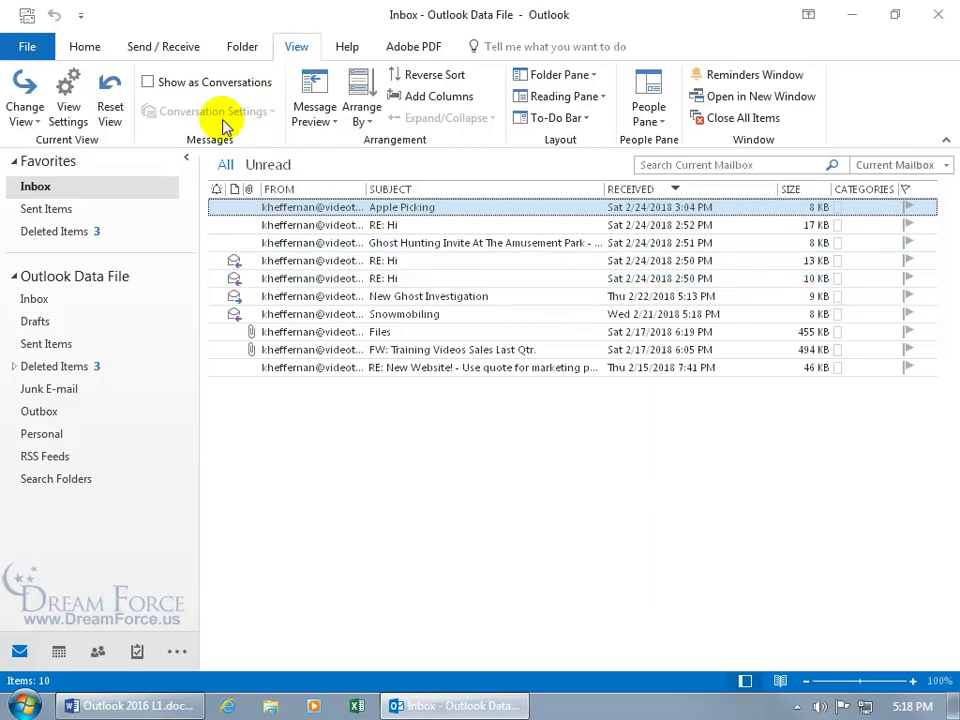
Step: Reset the Compact view, turn the Reading Pane off, and turn off Show in Groups
left_click(107, 105)
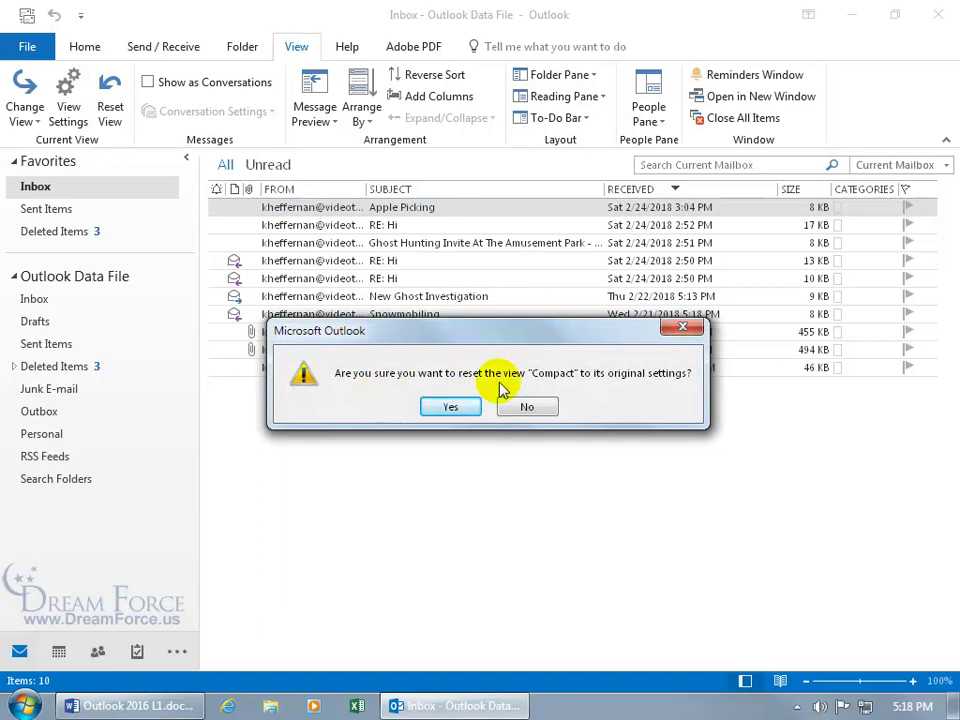
left_click(455, 406)
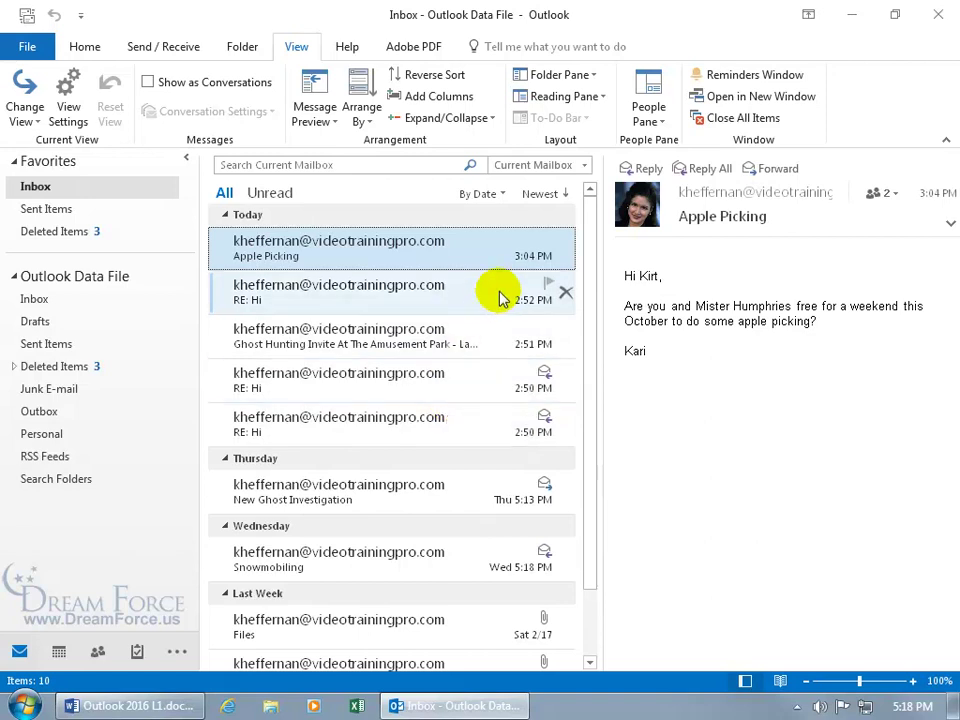
left_click(605, 97)
left_click(578, 166)
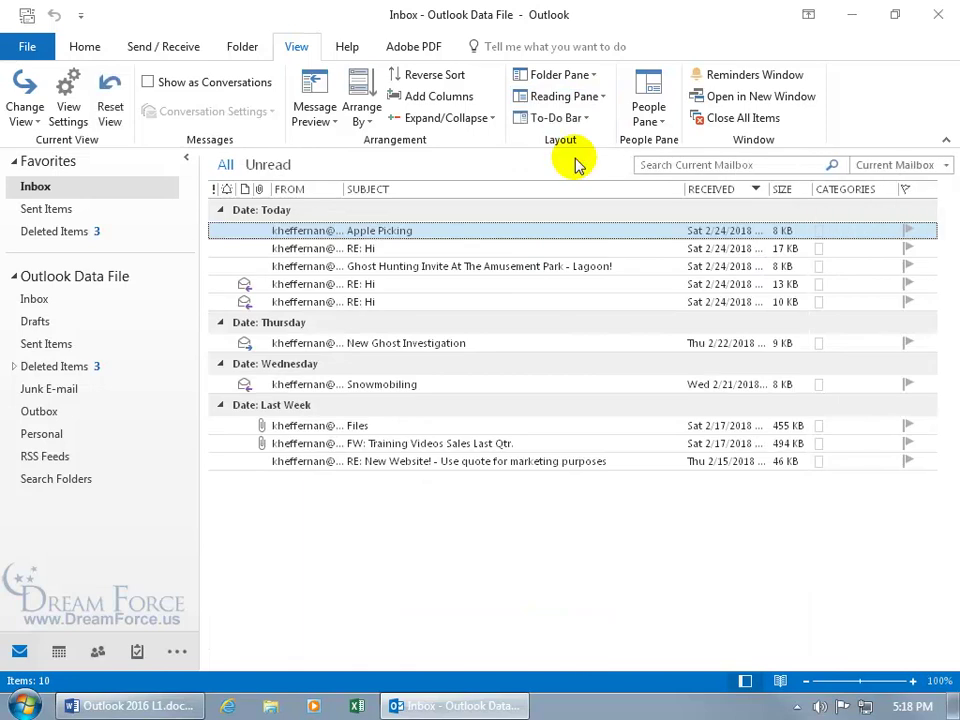
left_click(361, 114)
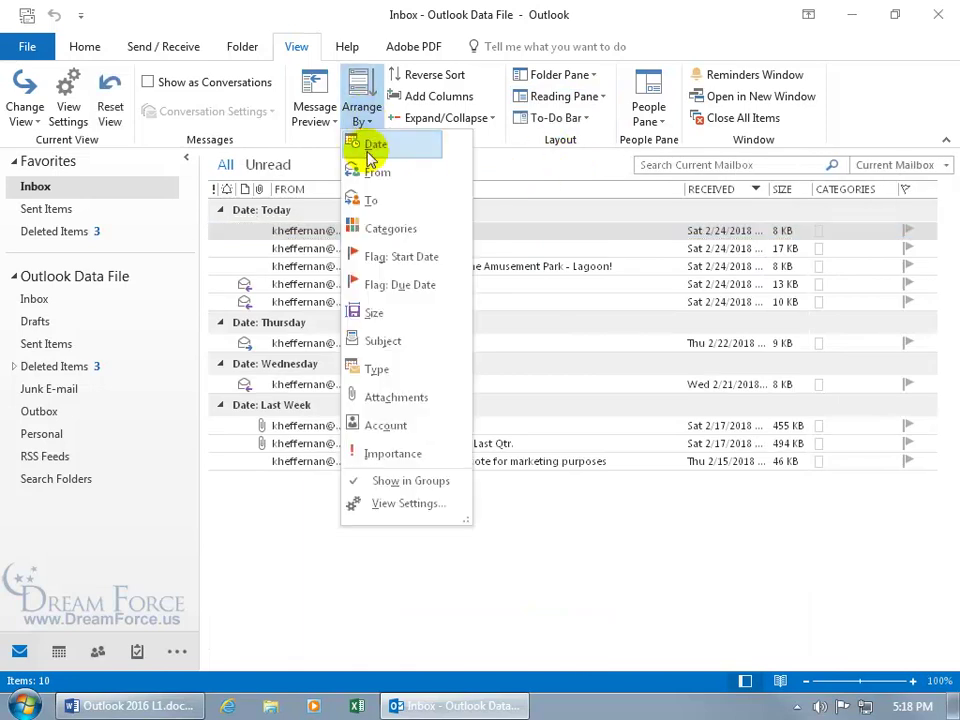
left_click(397, 482)
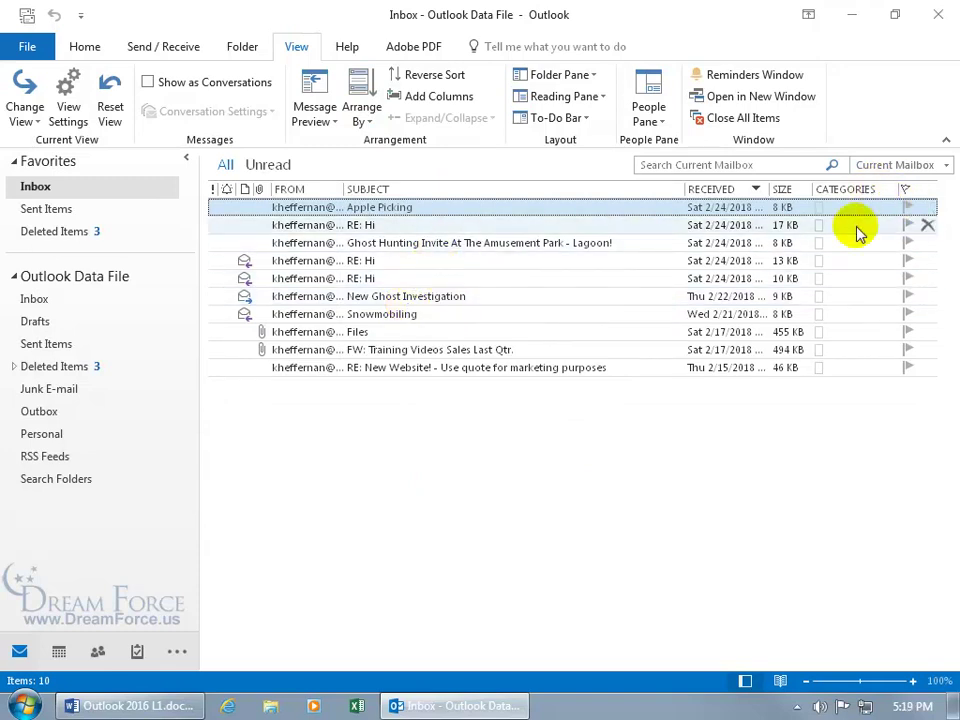
Step: Drag Categories ahead of Size, then use Add Columns' Move Down to place it after Size
left_click_drag(851, 189, 770, 193)
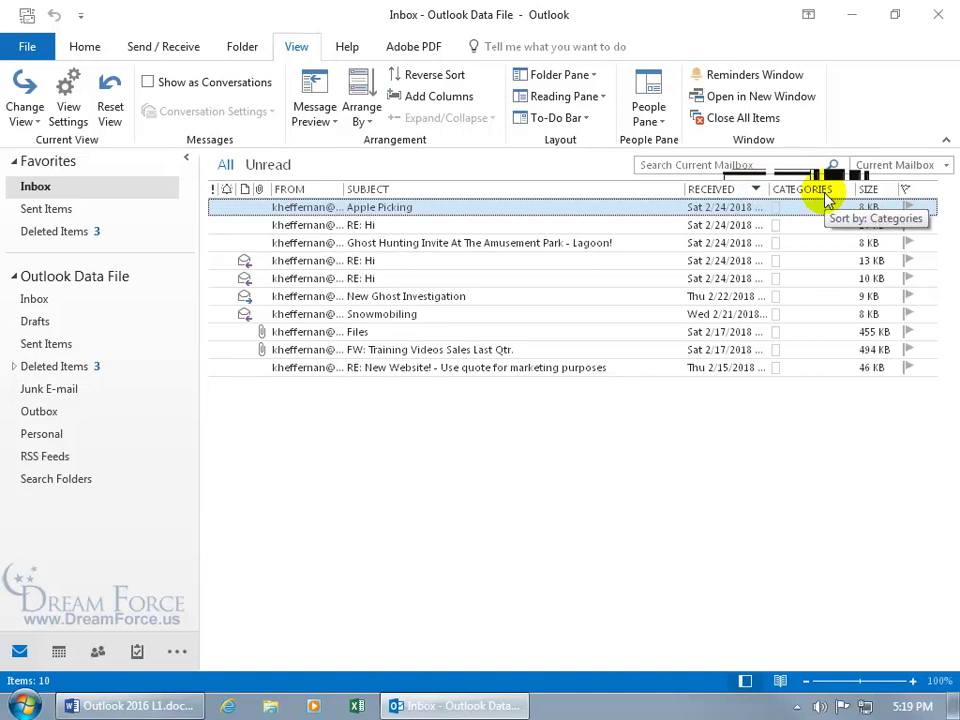
left_click(455, 100)
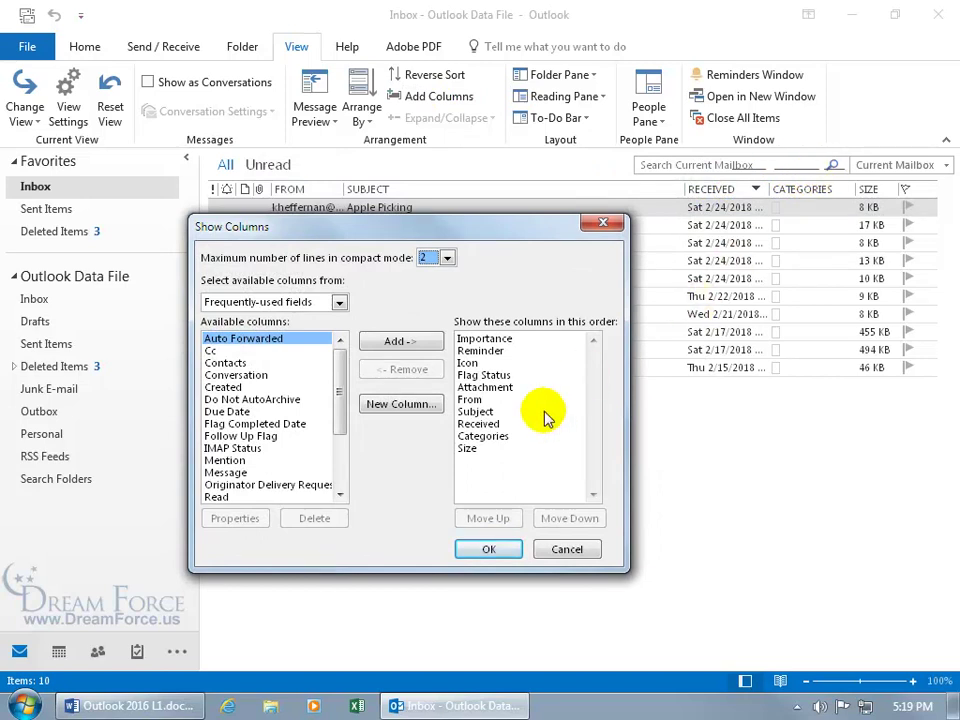
left_click(486, 437)
left_click(489, 440)
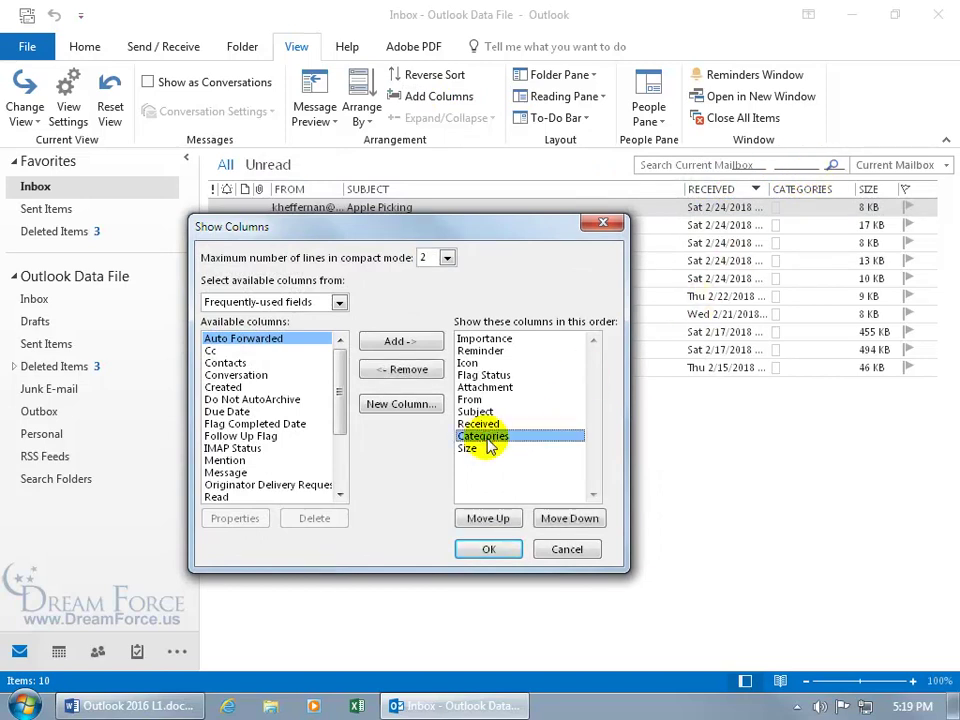
left_click(560, 518)
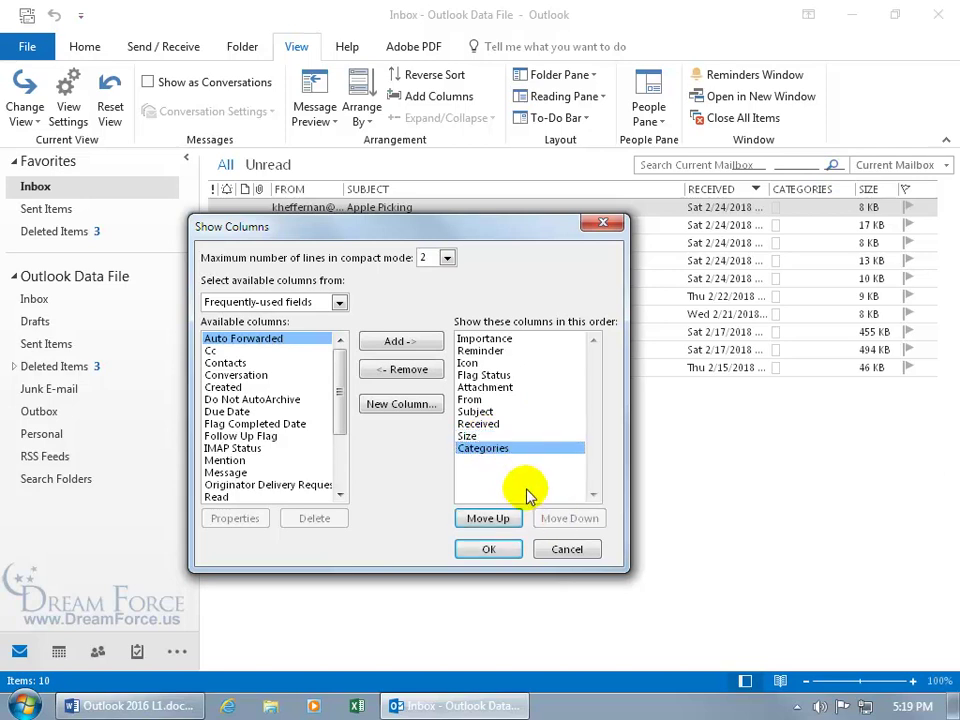
left_click(489, 549)
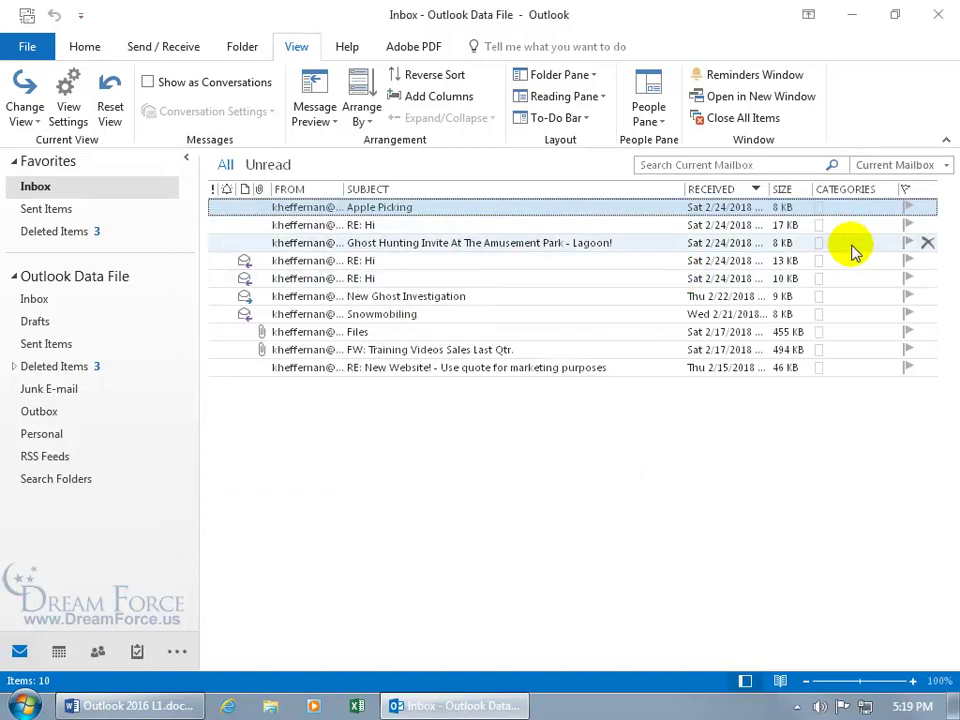